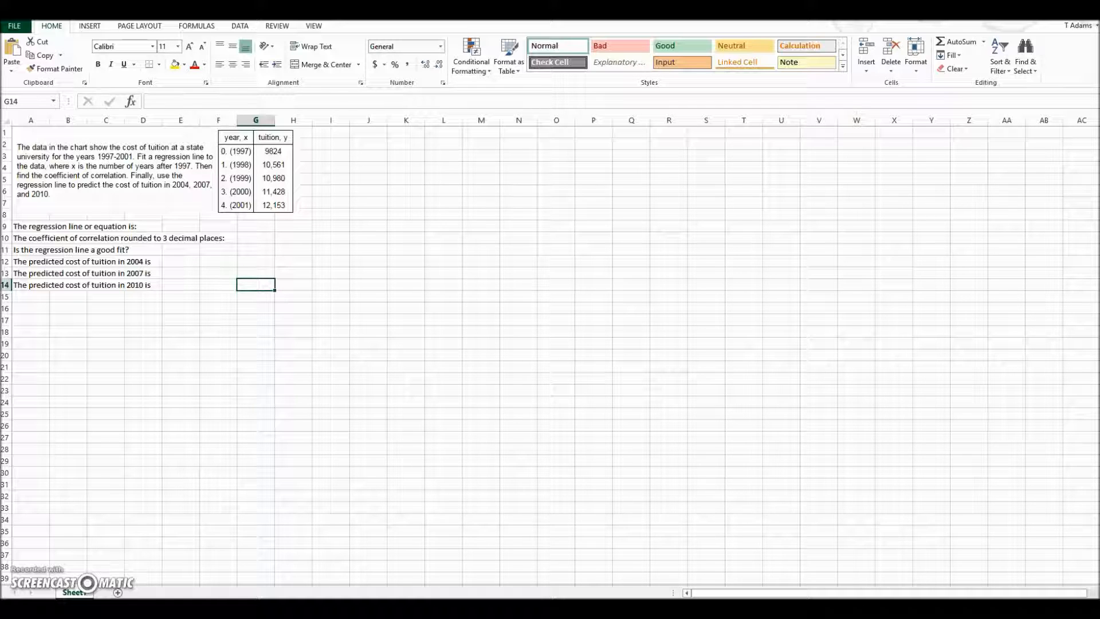
Head column J with "Years" in J1 and enter 1997, 1998 and 1999 in the three cells below it.
click(366, 133)
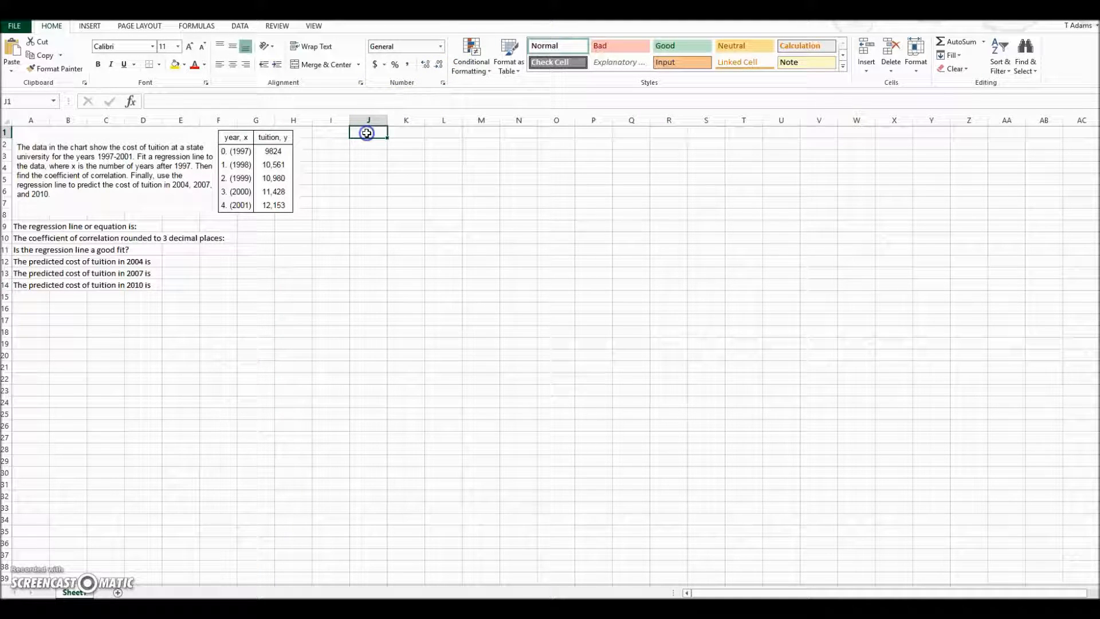
text(Years)
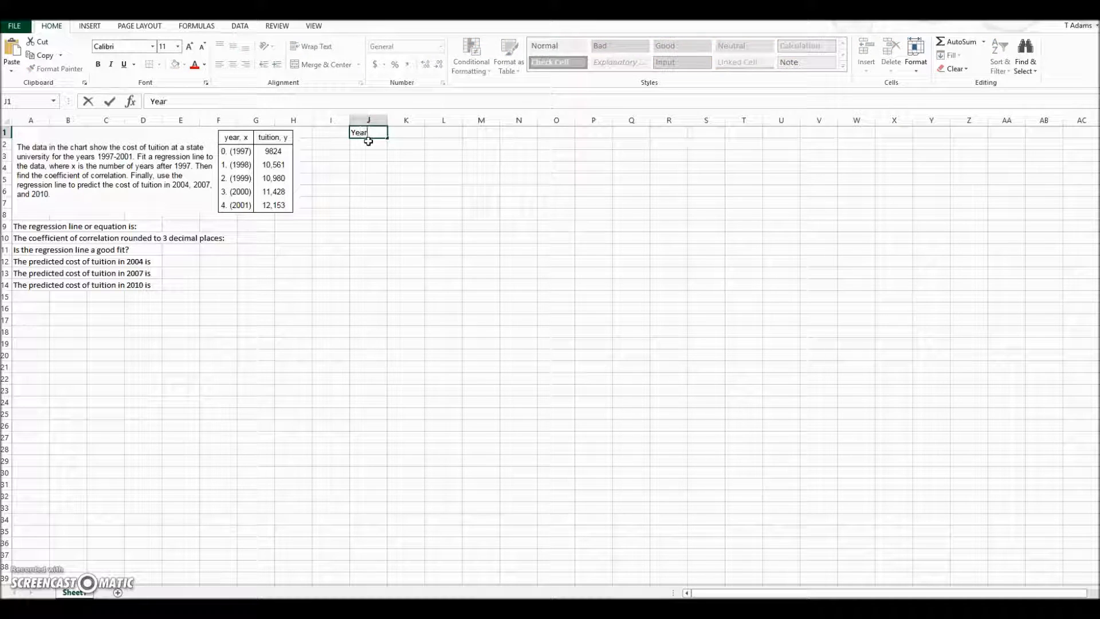
key(Return)
text(1997)
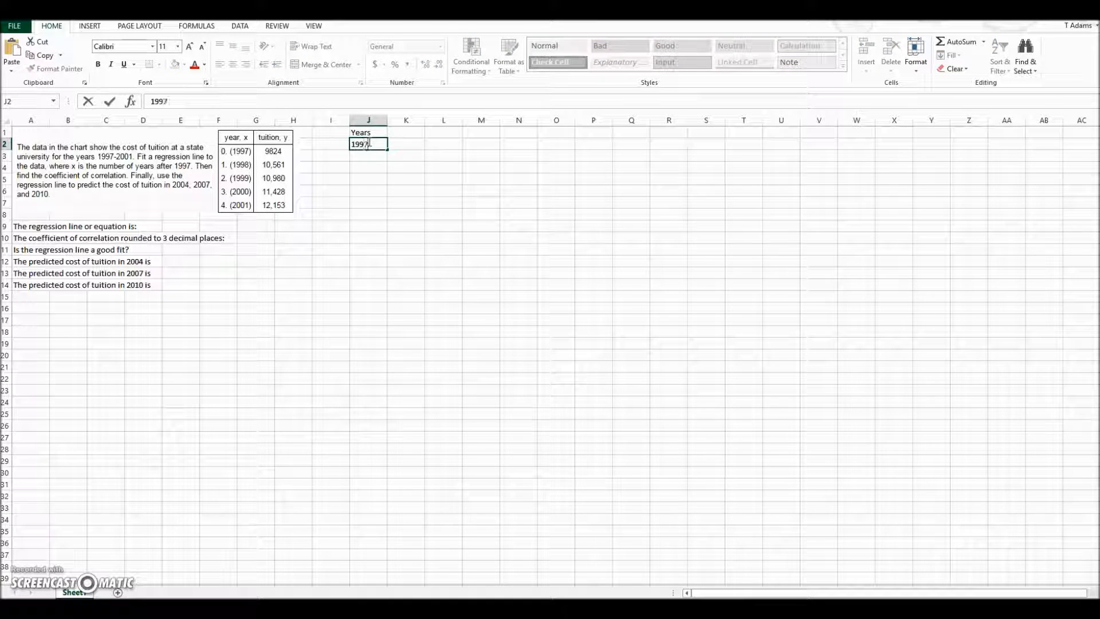
key(Return)
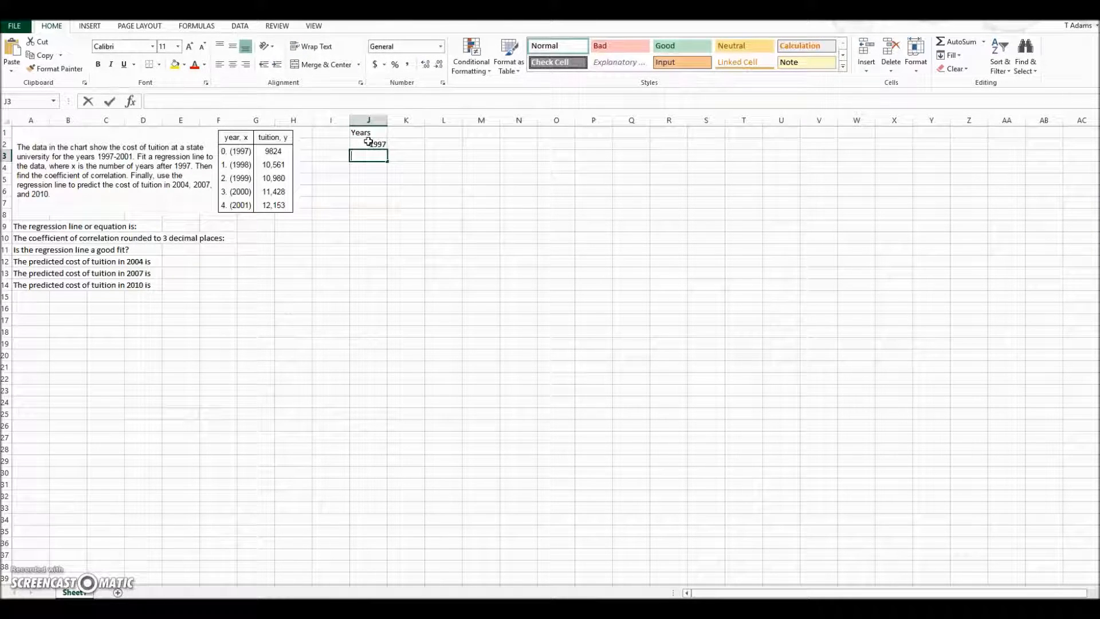
text(1998)
key(Return)
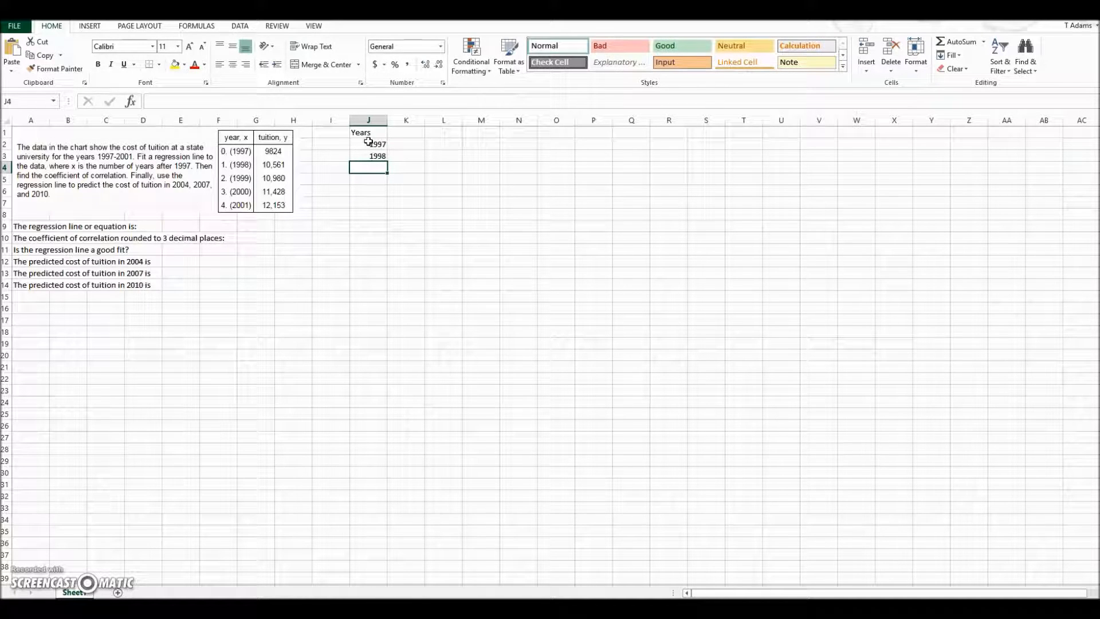
text(199)
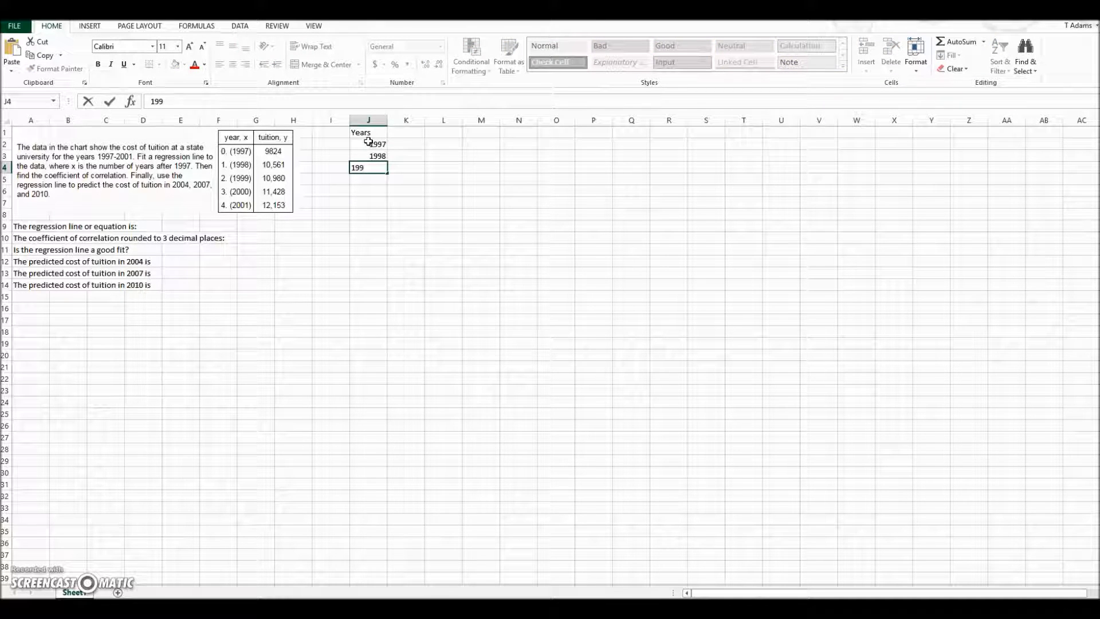
text(9)
key(Return)
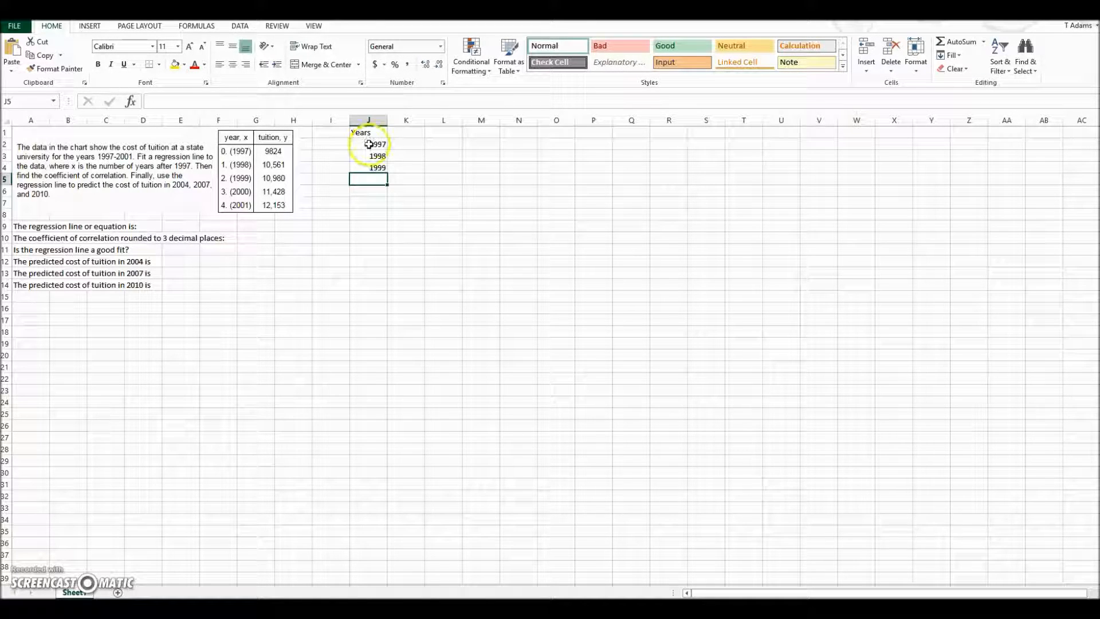
Extend the year series in column J down to 2010 in J15.
drag(370, 143, 368, 165)
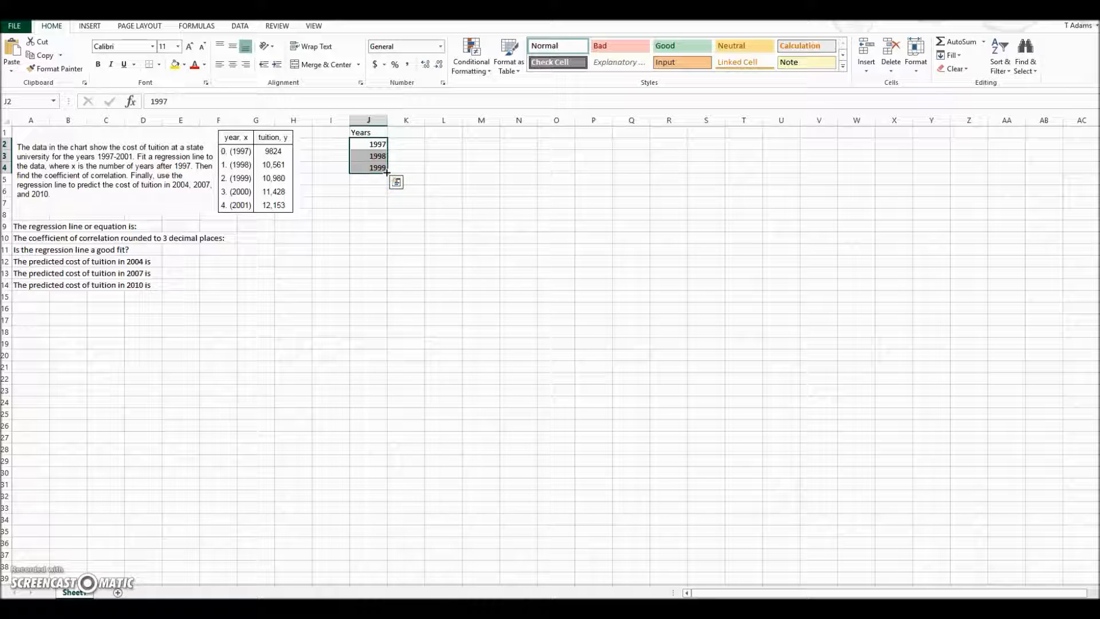
click(387, 173)
drag(387, 172, 382, 234)
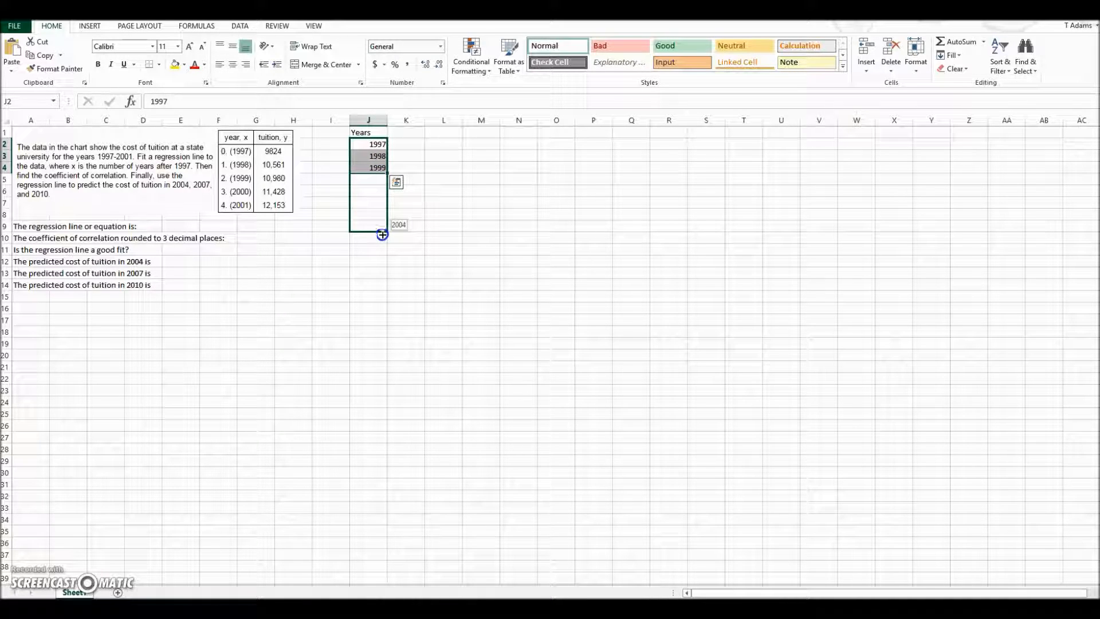
drag(382, 235, 377, 304)
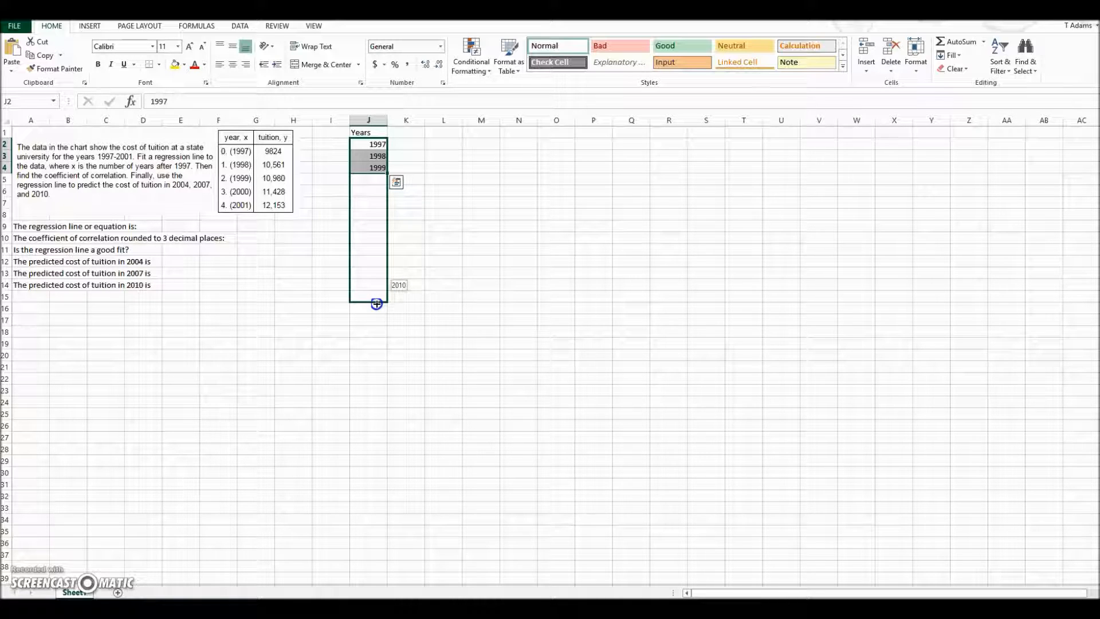
drag(377, 304, 379, 304)
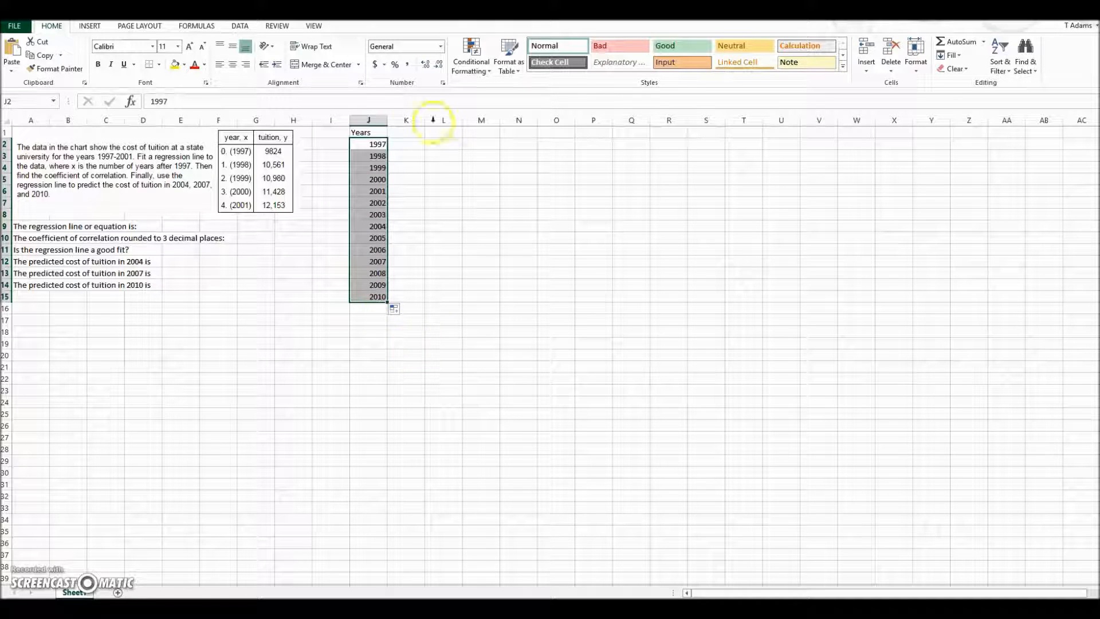
Head column K with "x", enter 0 and 1 below it, and fill the series down to 13 beside the year 2010.
click(408, 135)
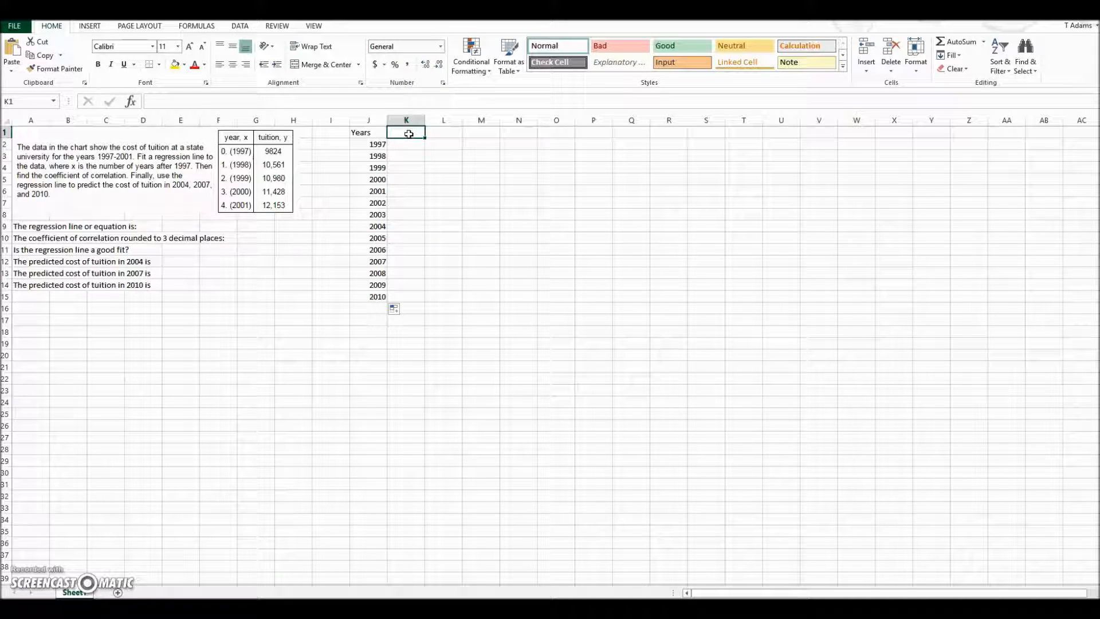
text(x)
key(Return)
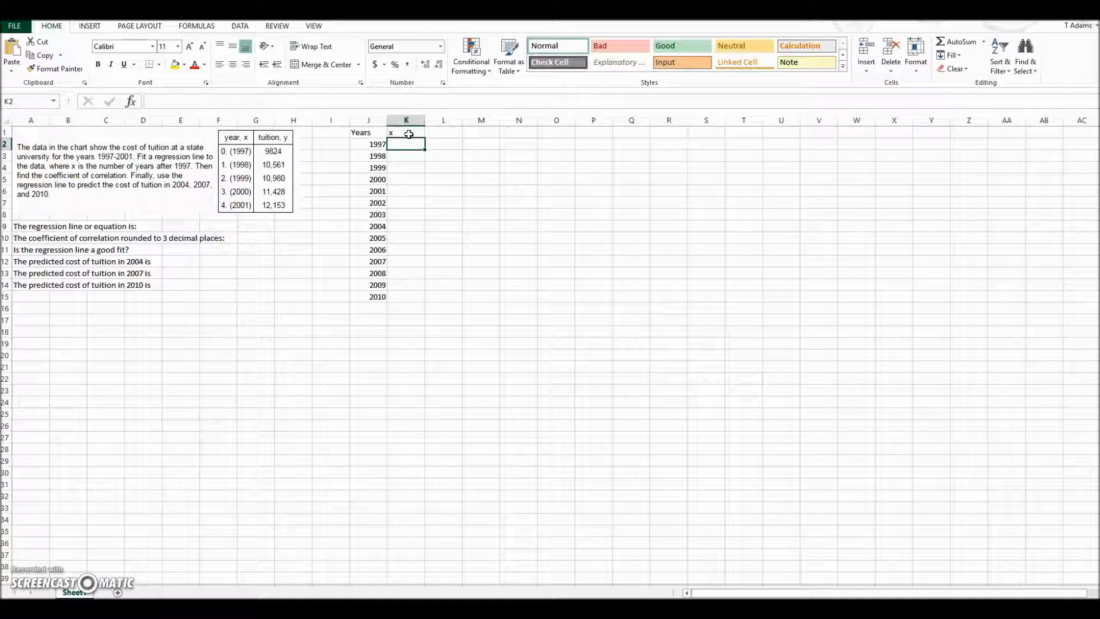
text(0)
key(Return)
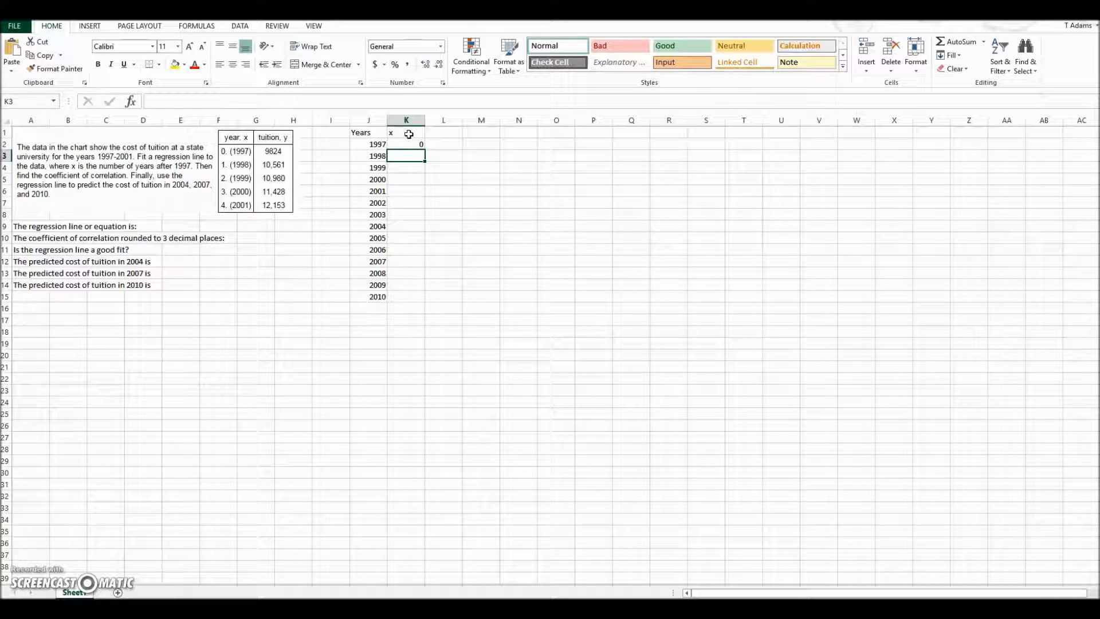
text(1)
key(Return)
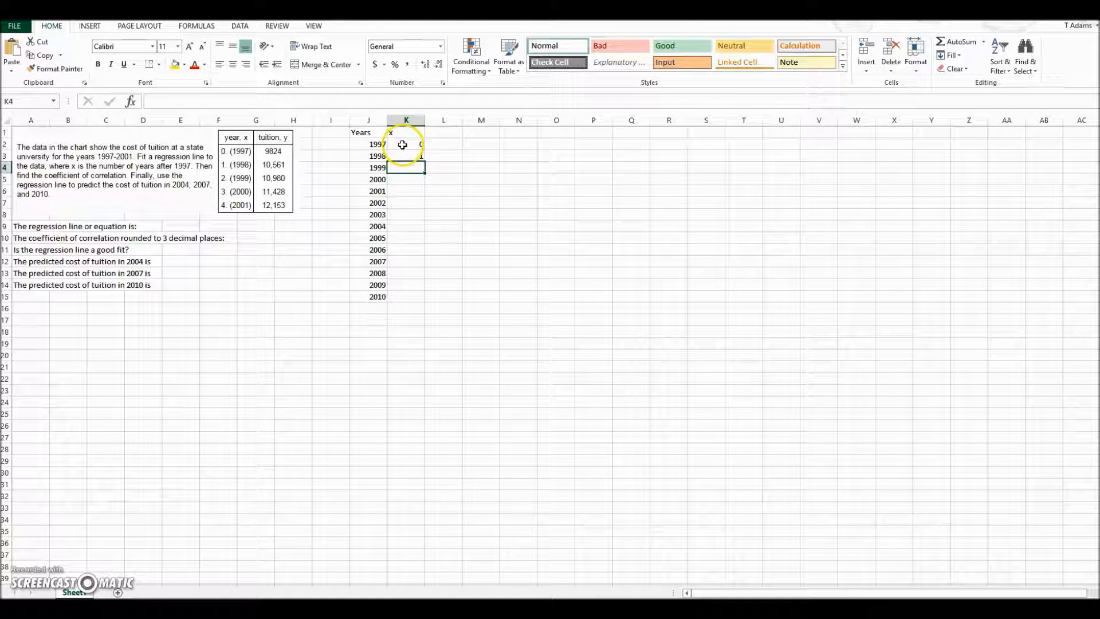
drag(403, 144, 403, 154)
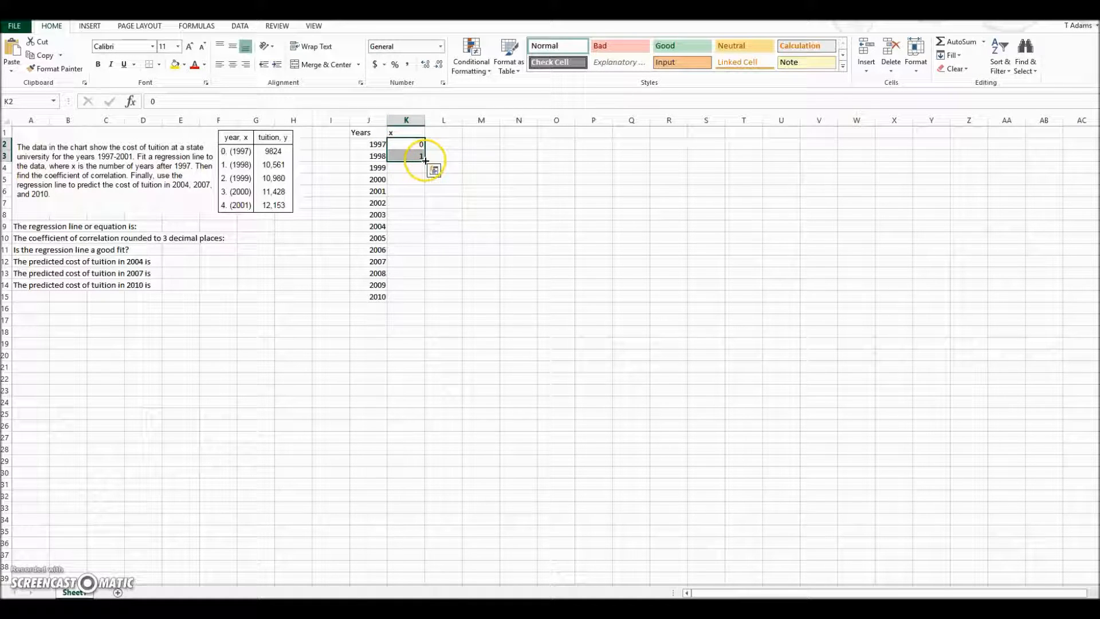
drag(425, 161, 416, 305)
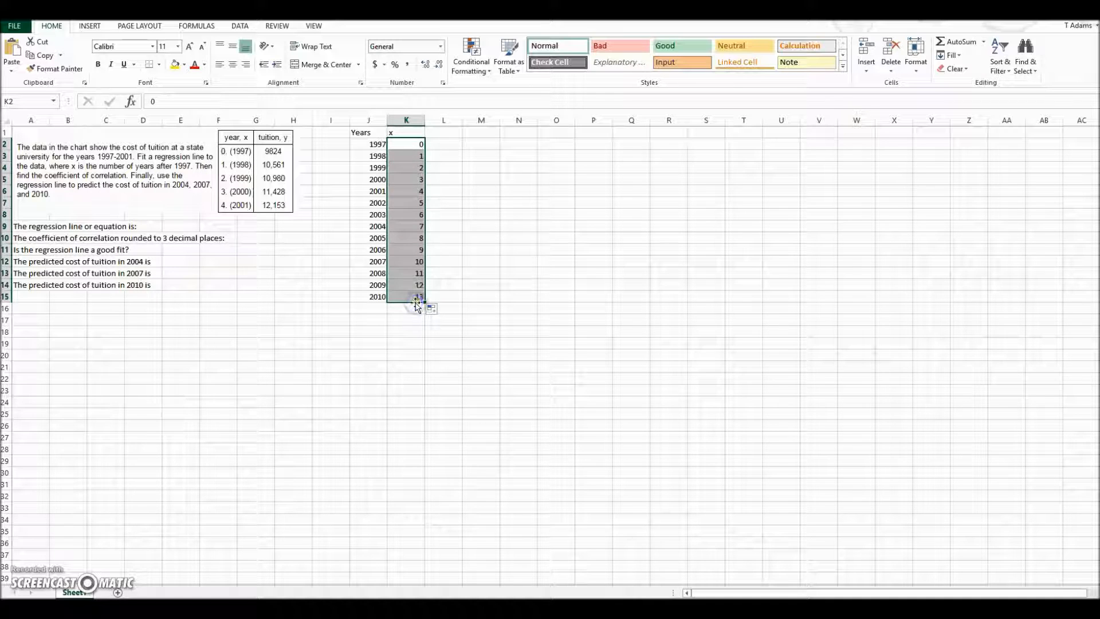
Head column L with "tuition" and enter 9824, 10561, 10980, 11428 and 12153 for the years 1997 to 2001.
click(445, 135)
text(tuition)
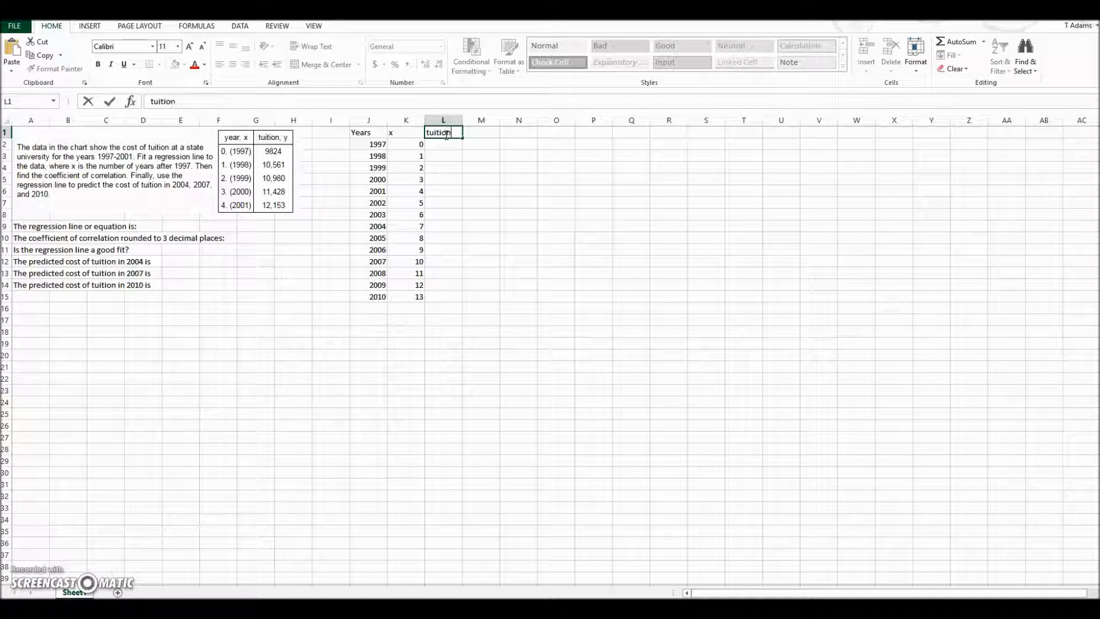
key(Return)
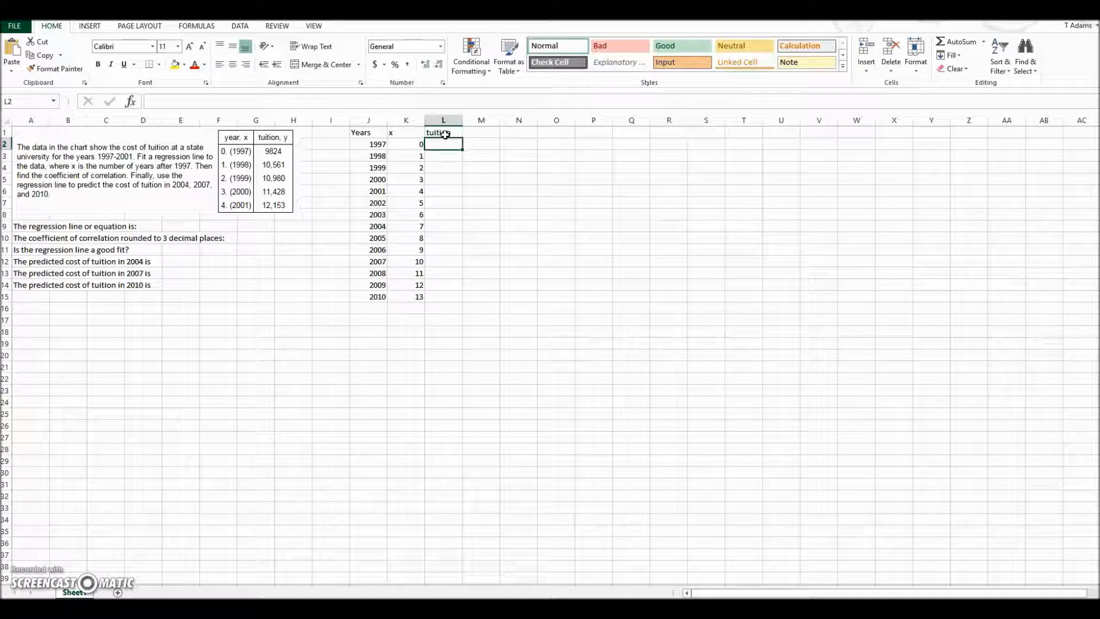
text(9824)
key(Return)
text(10561)
key(Return)
text(10980)
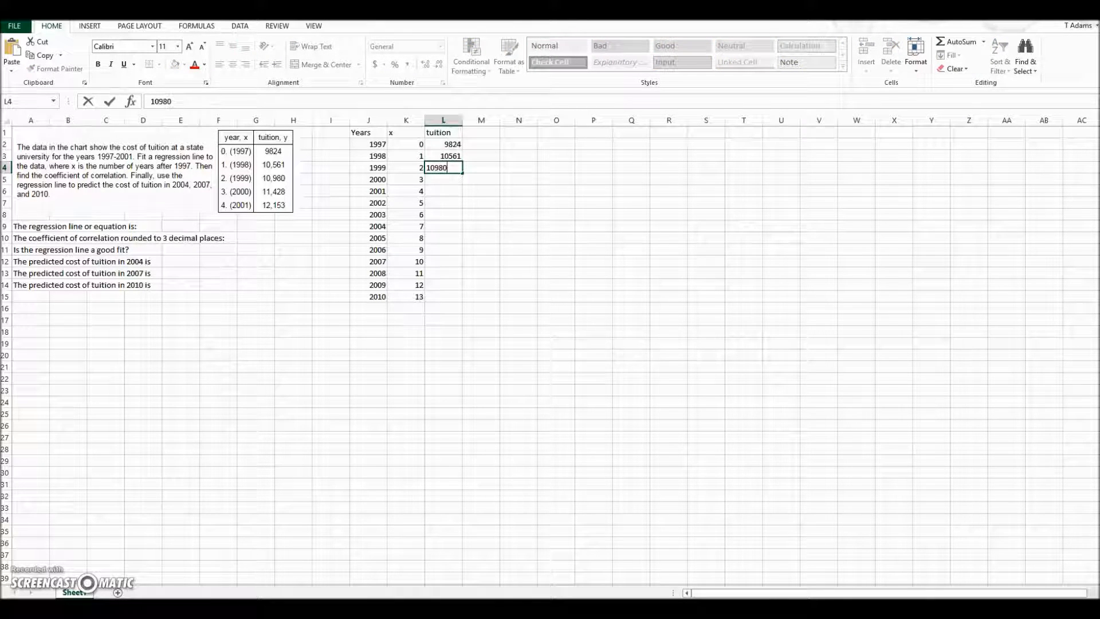
key(Return)
text(11428)
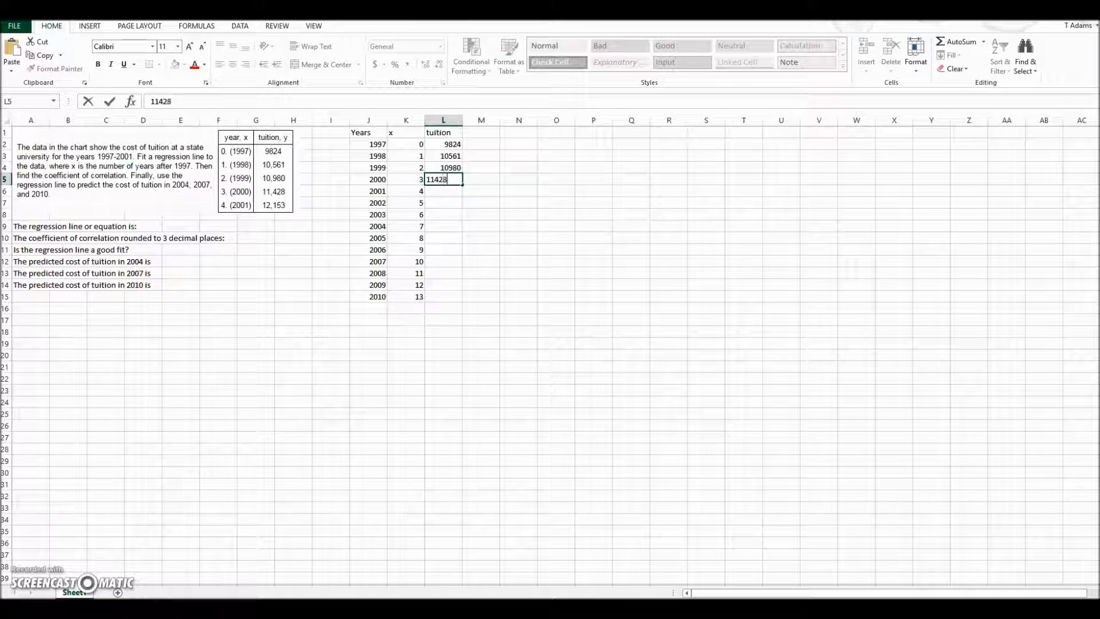
key(Return)
text(12153)
key(Return)
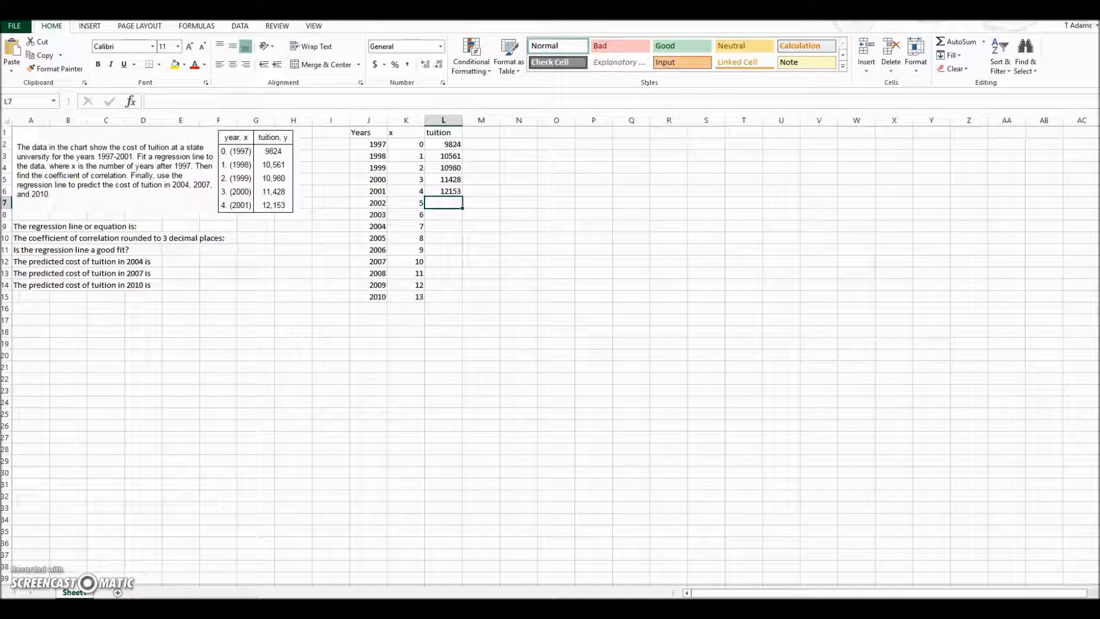
Insert a markers-only scatter chart of the x and tuition values in K2:L6 and move it clear of the data columns.
drag(406, 144, 432, 185)
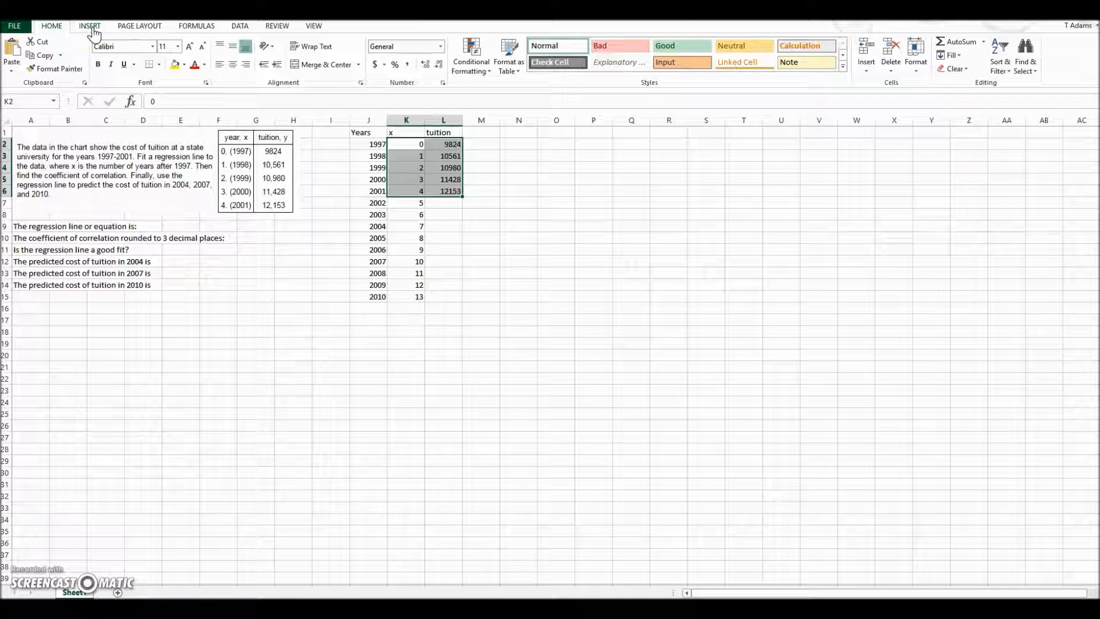
click(91, 27)
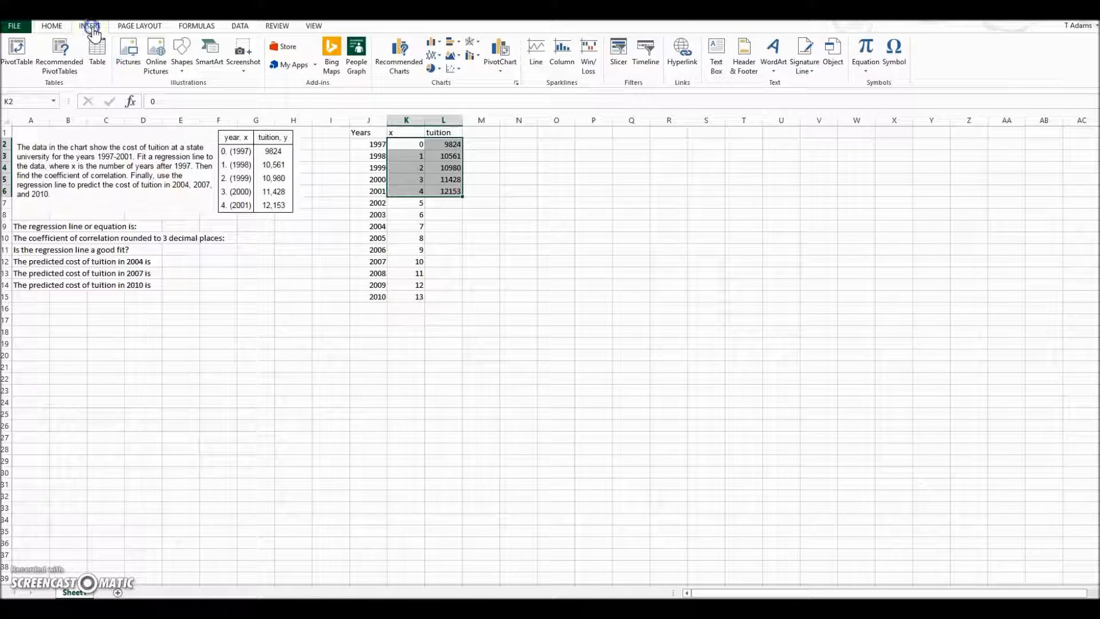
click(453, 71)
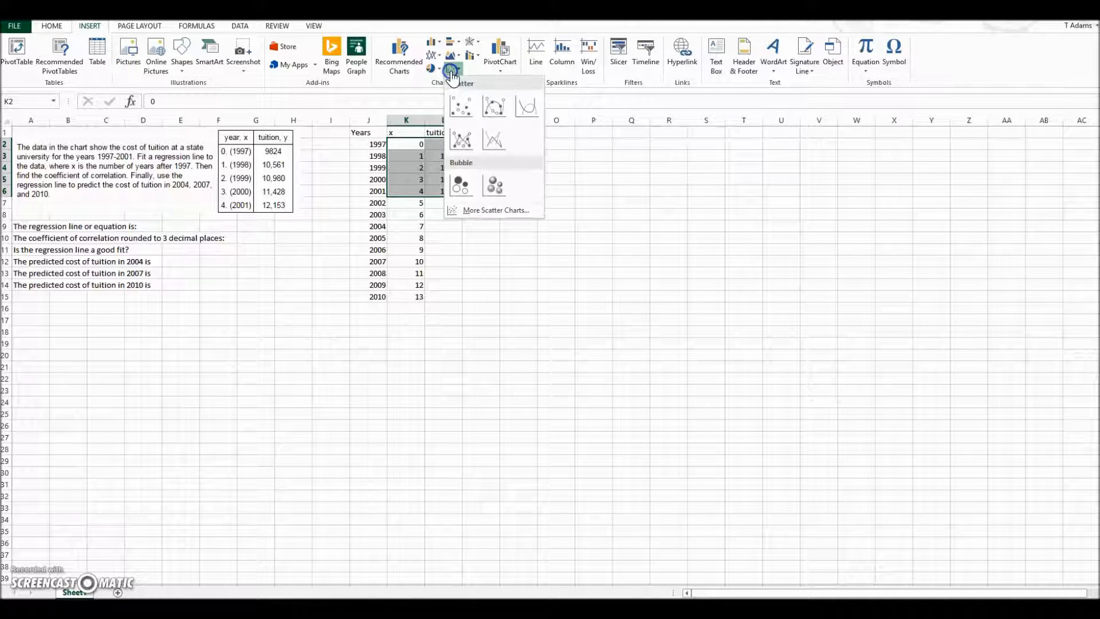
click(459, 108)
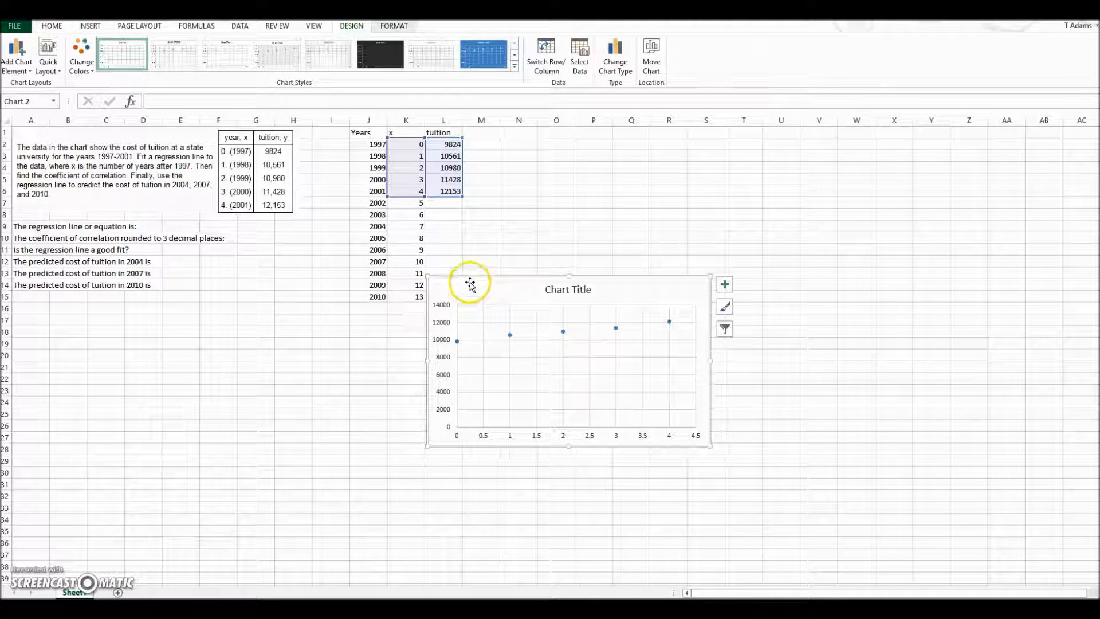
drag(470, 282, 534, 266)
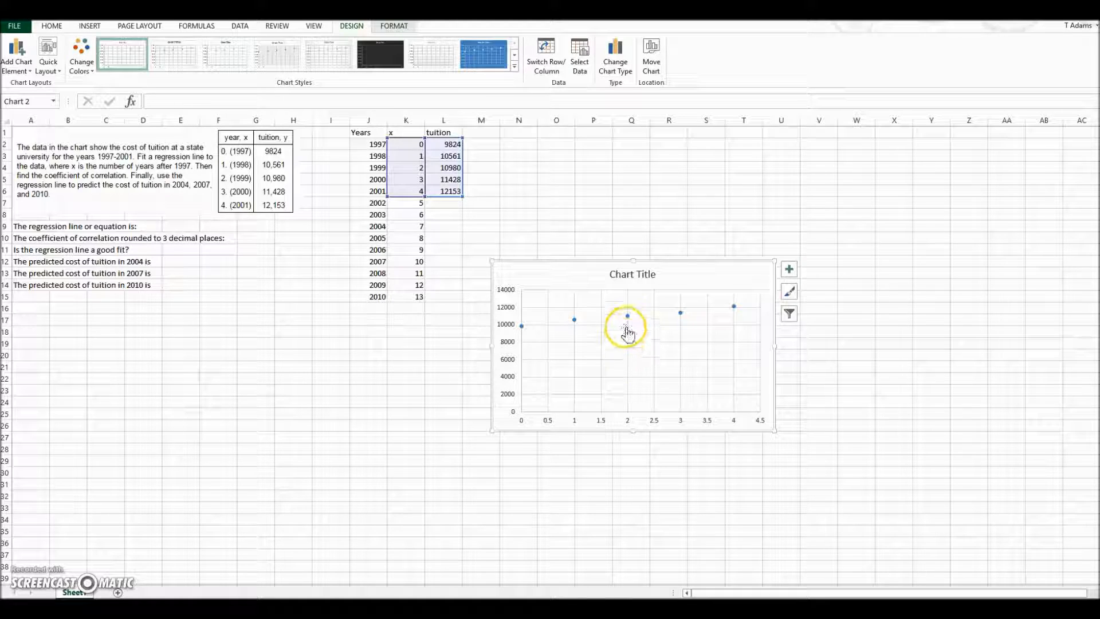
Add a linear trendline to the scatter points and display its equation and R-squared value on the chart.
mouse_move(628, 326)
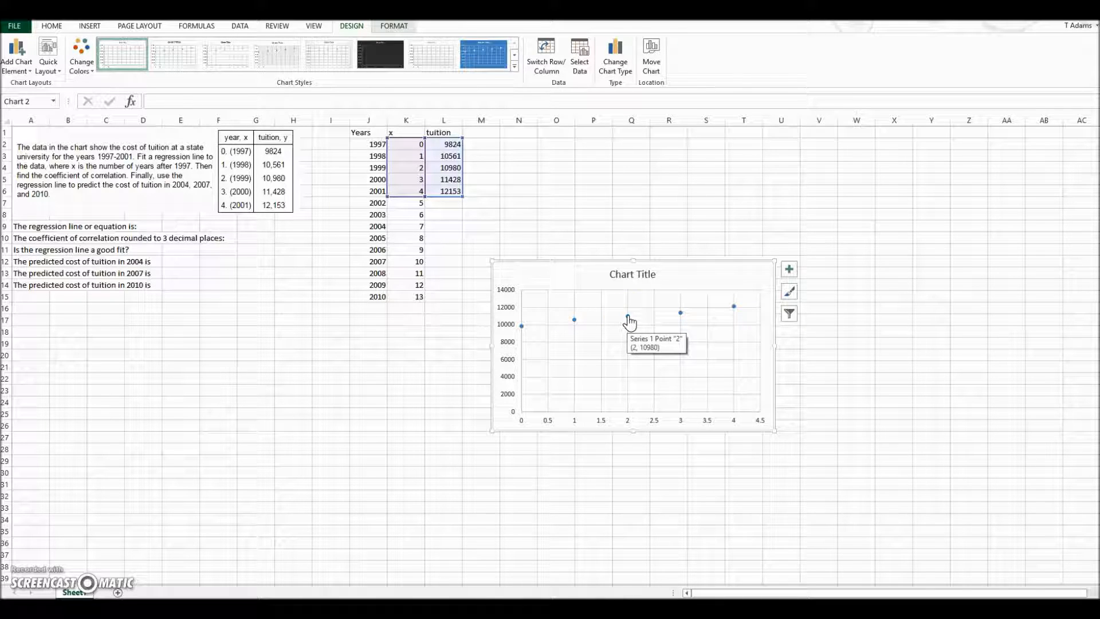
right_click(628, 319)
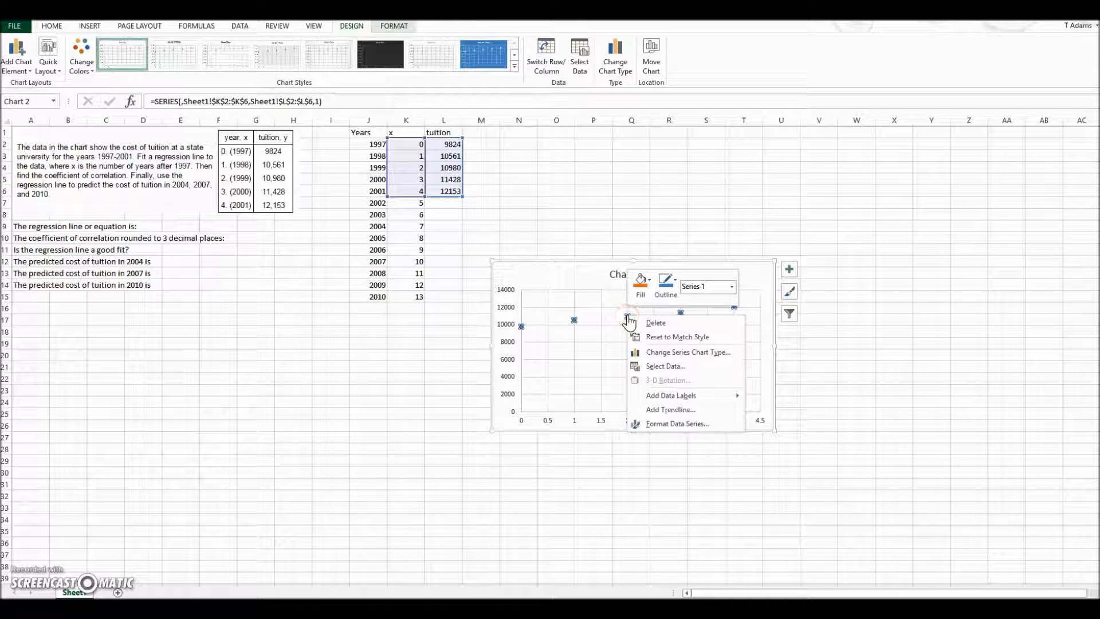
click(646, 352)
click(655, 411)
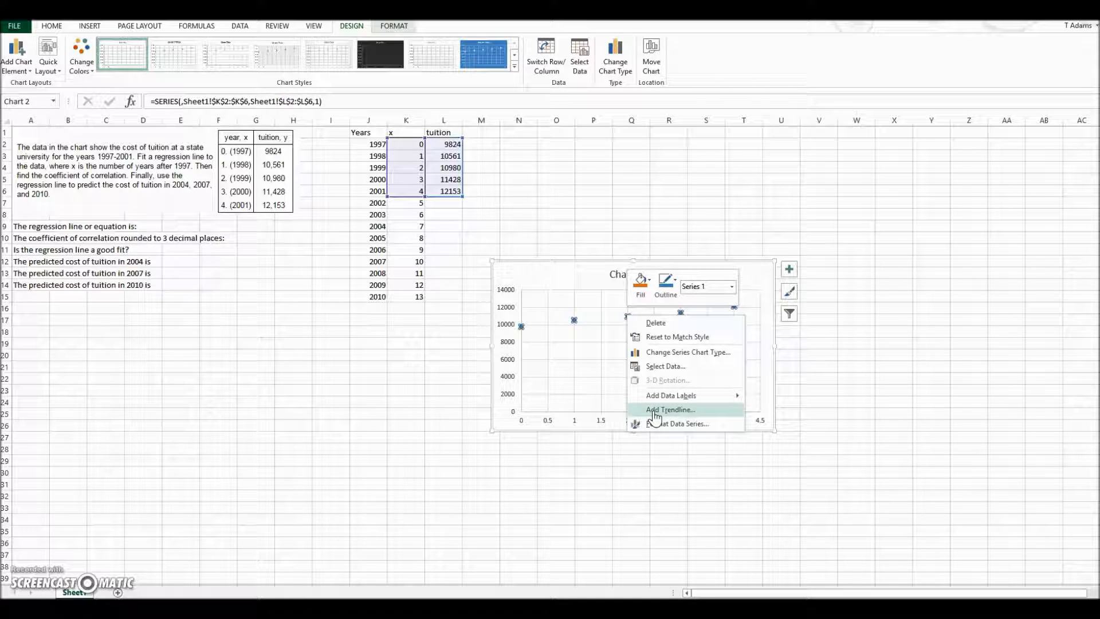
click(654, 410)
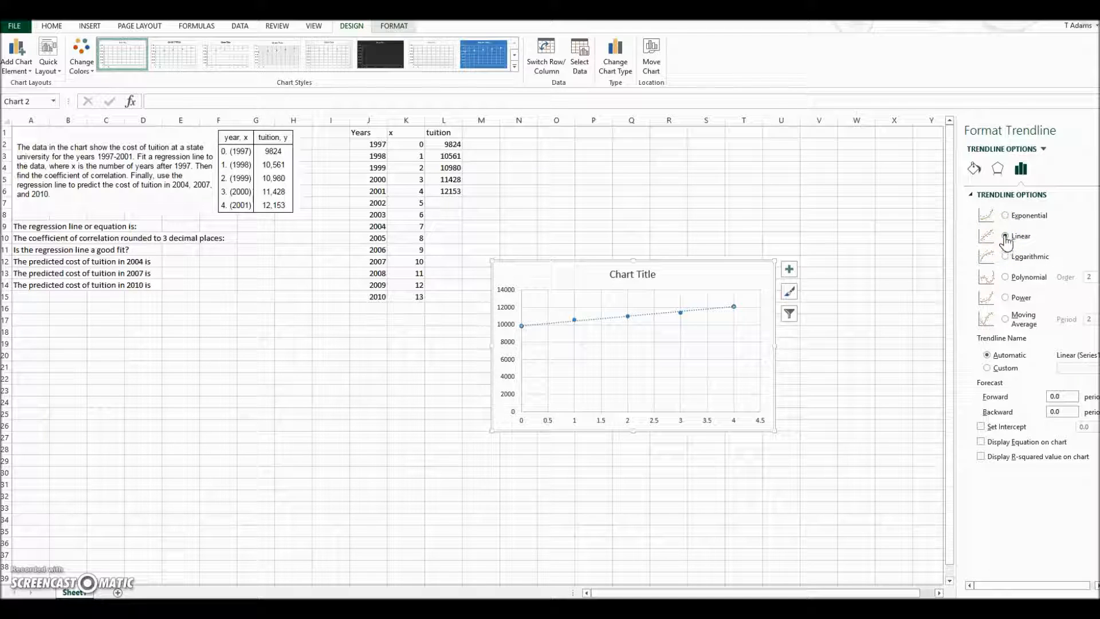
click(982, 443)
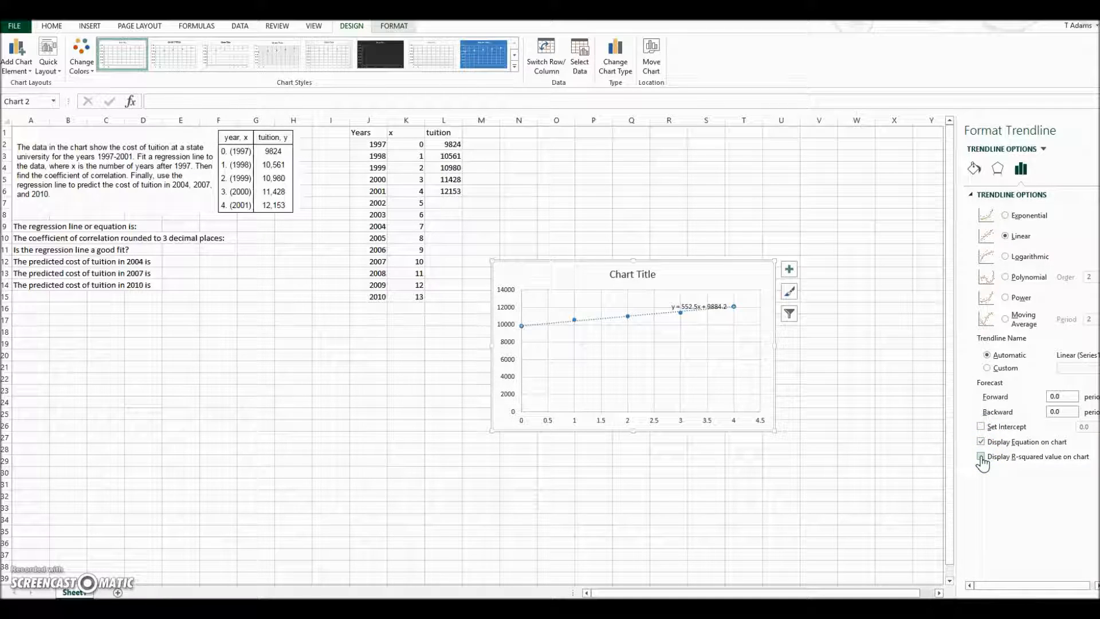
click(982, 458)
Move the trendline equation label to the chart's empty upper-left area, beside the title, and enlarge its text by one size.
click(690, 308)
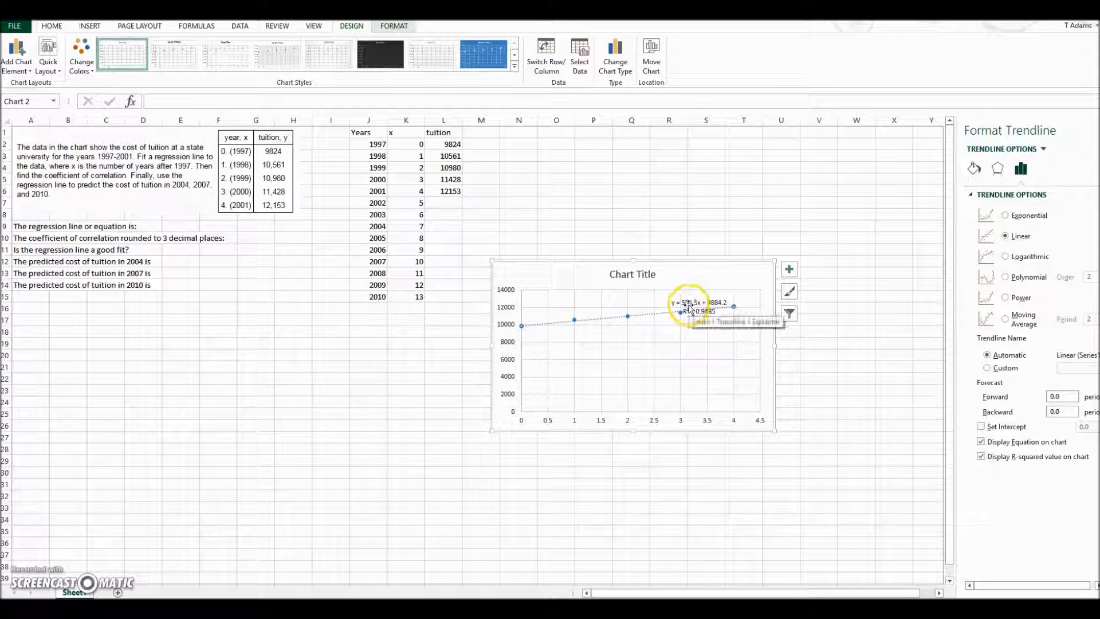
drag(676, 303, 541, 279)
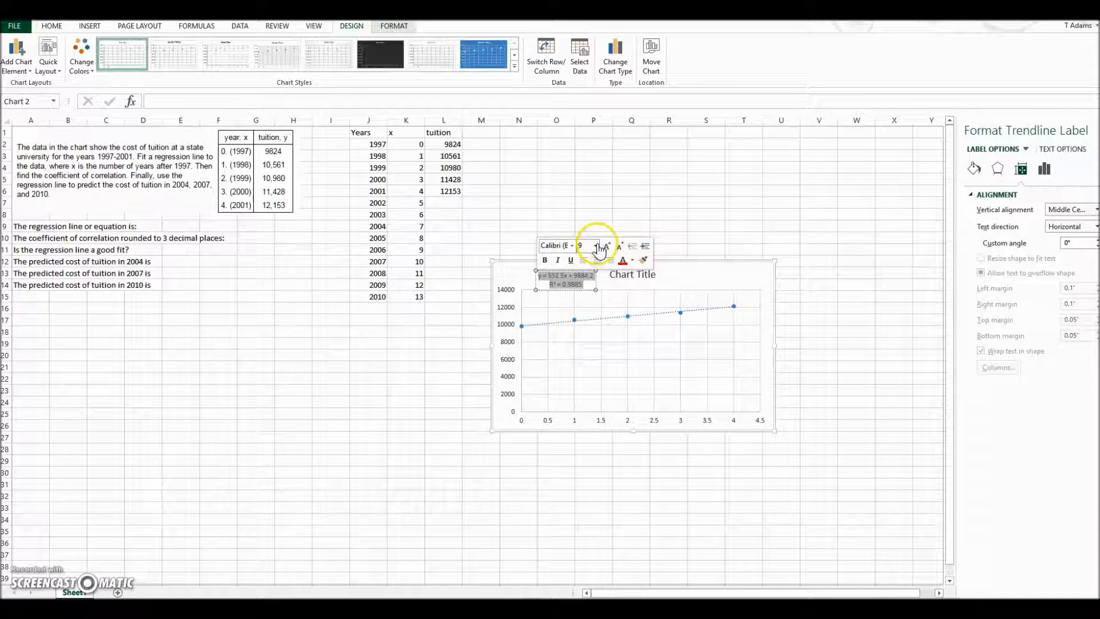
click(605, 247)
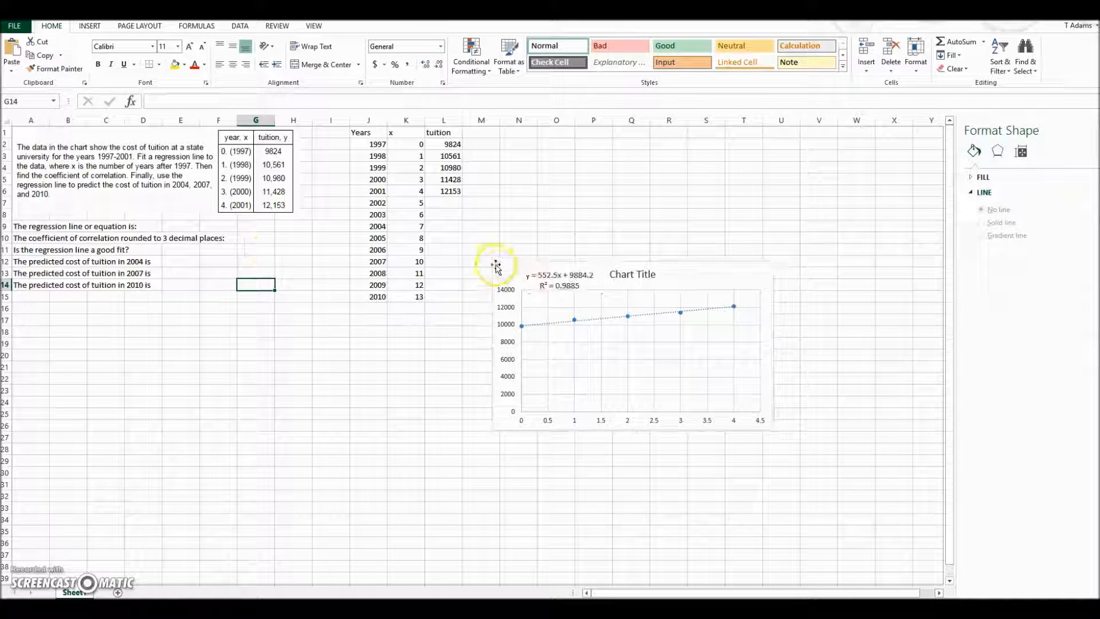
Calculate the coefficient of correlation in G10 as the square root of the R-squared value, using =sqrt(.9885).
click(213, 228)
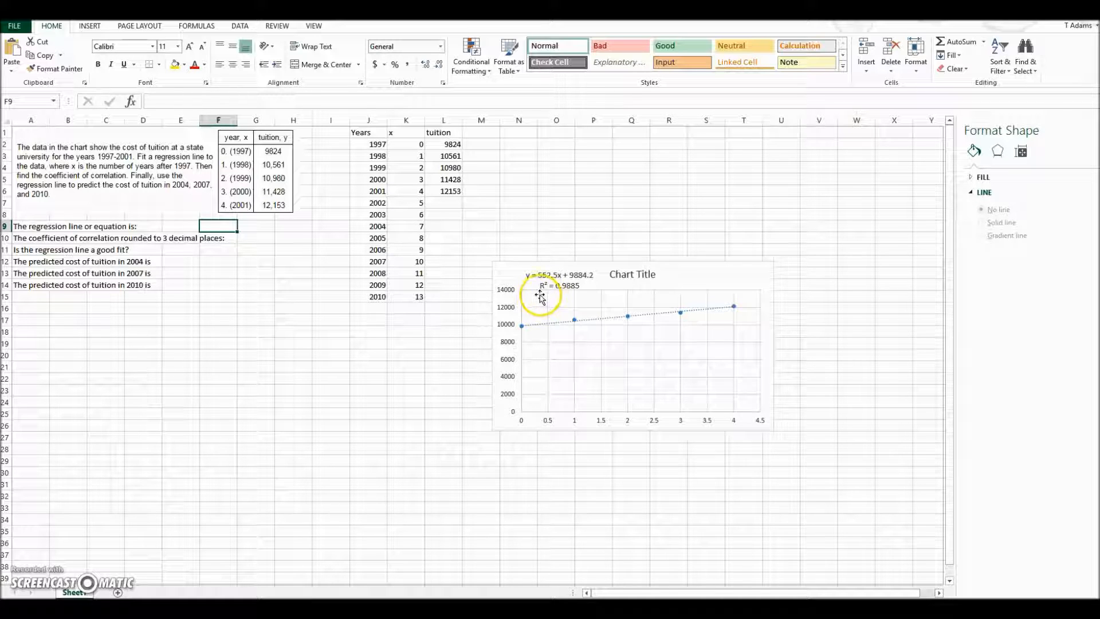
click(250, 241)
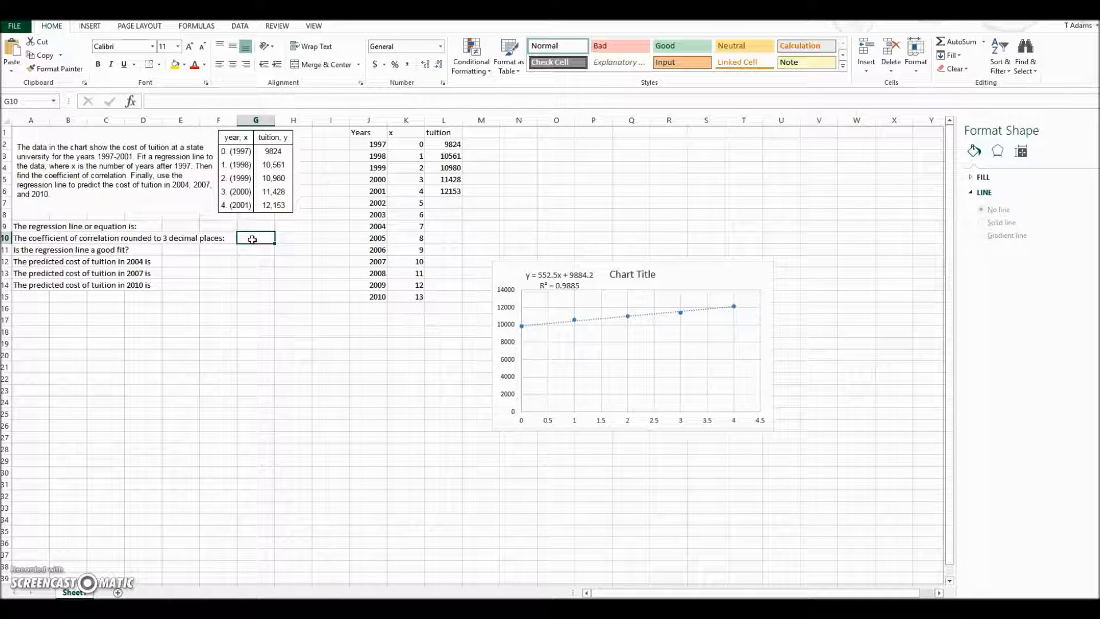
text(=)
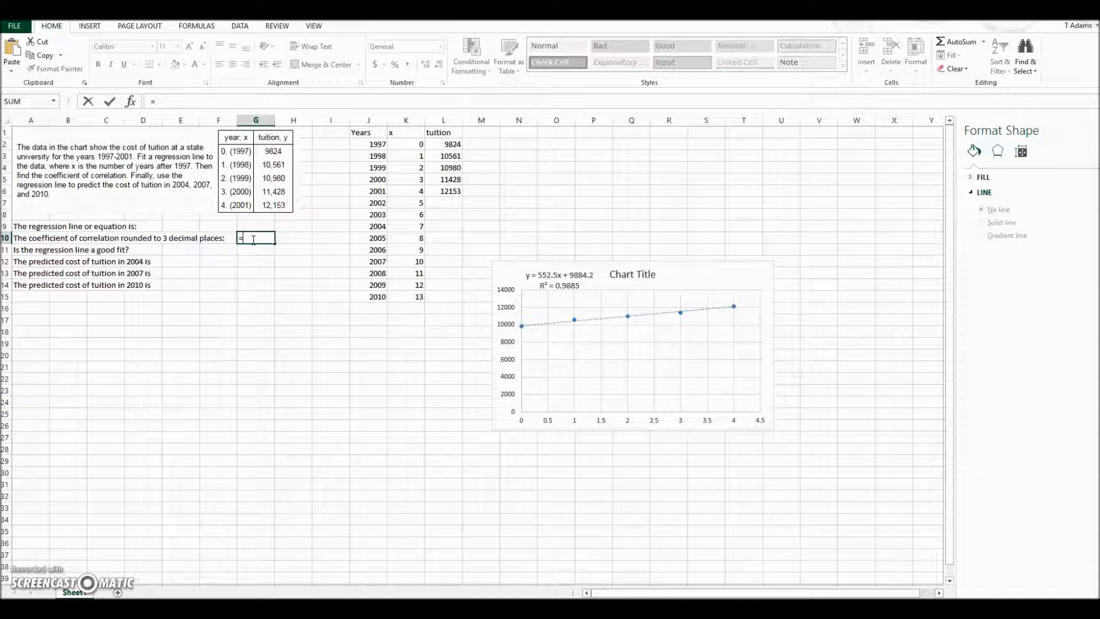
text(sq)
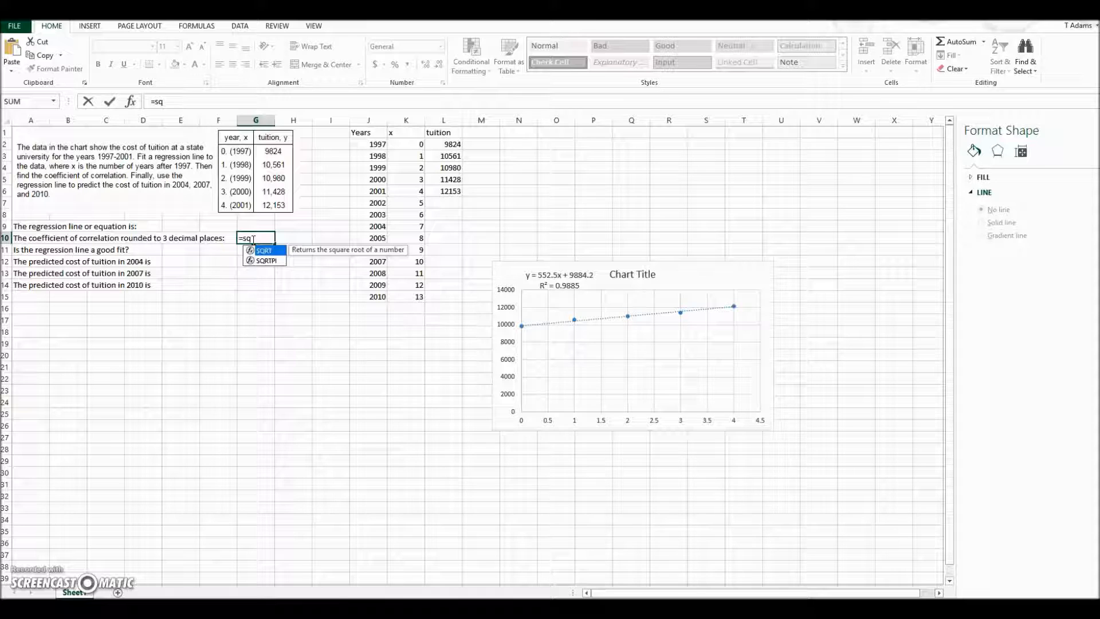
text(rt()
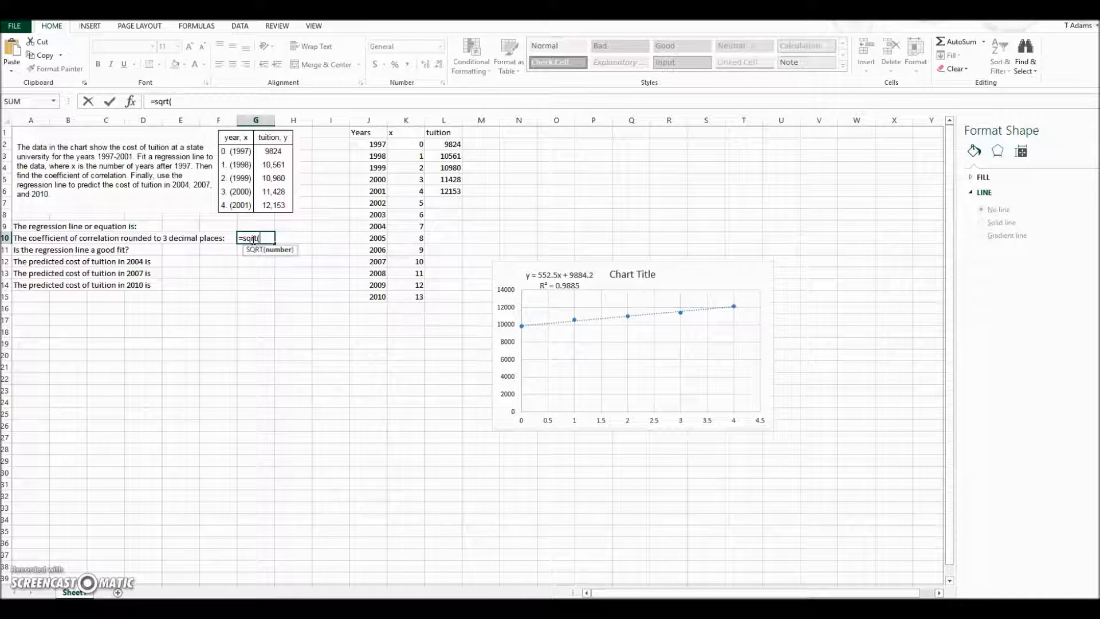
text(.9885)
key(Return)
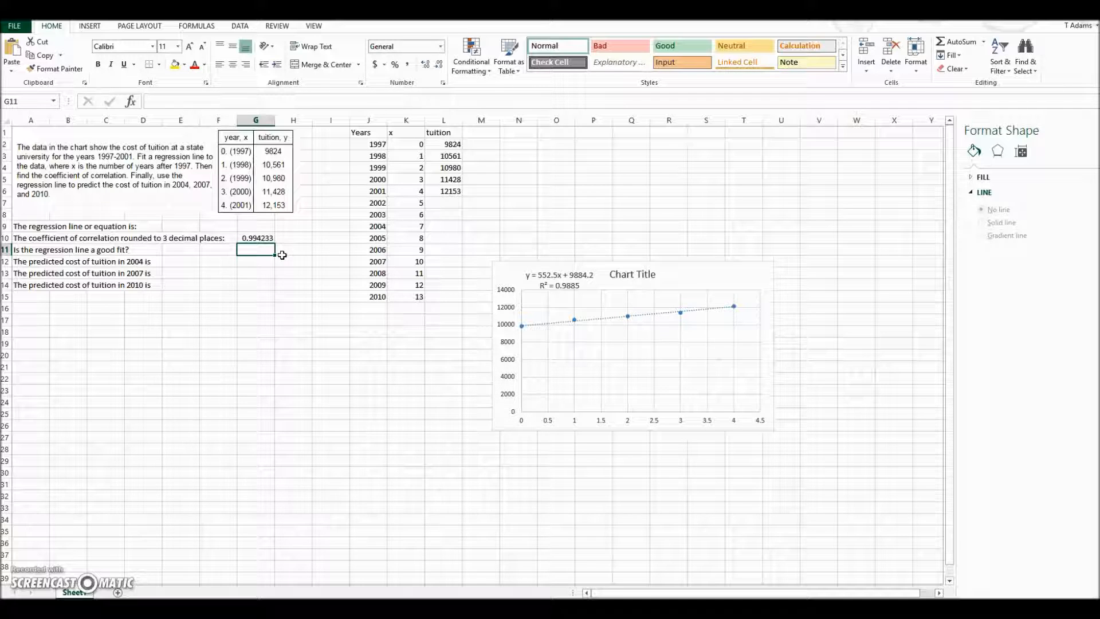
Predict the 2004 tuition in L9 with =552.5*K9+9884.2 and fill the formula down to the 2010 row in L15.
click(450, 228)
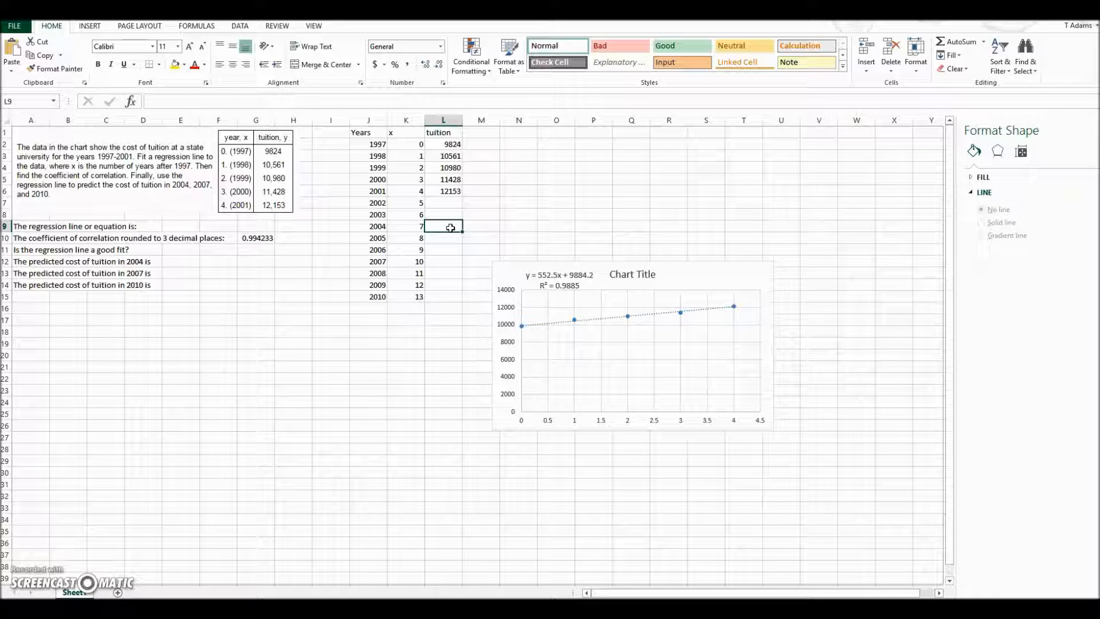
text(=)
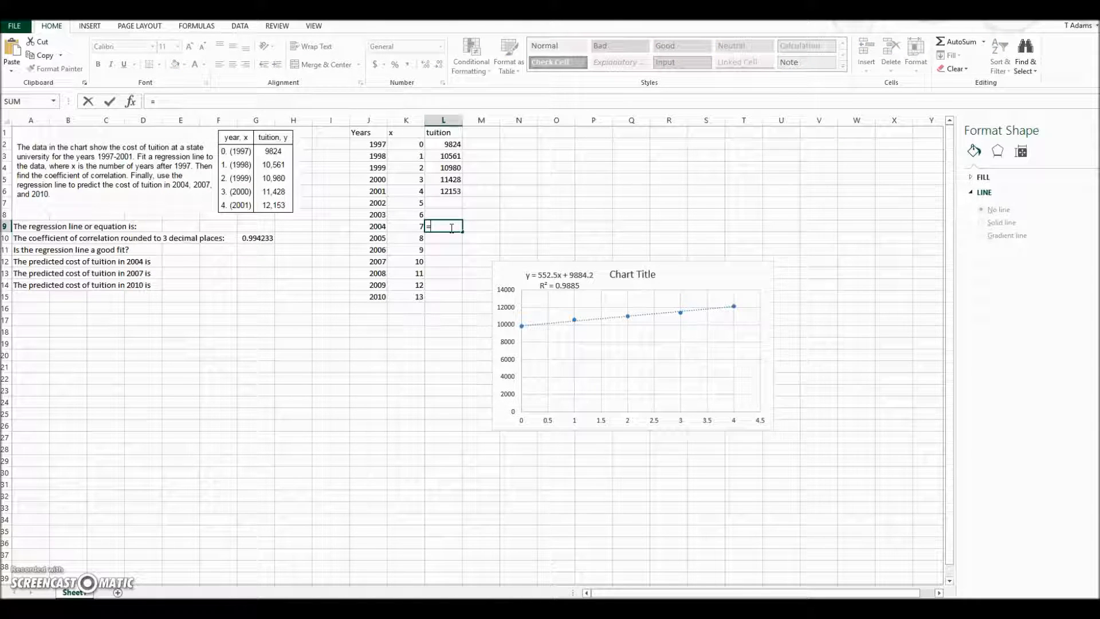
text(552.5*)
click(407, 228)
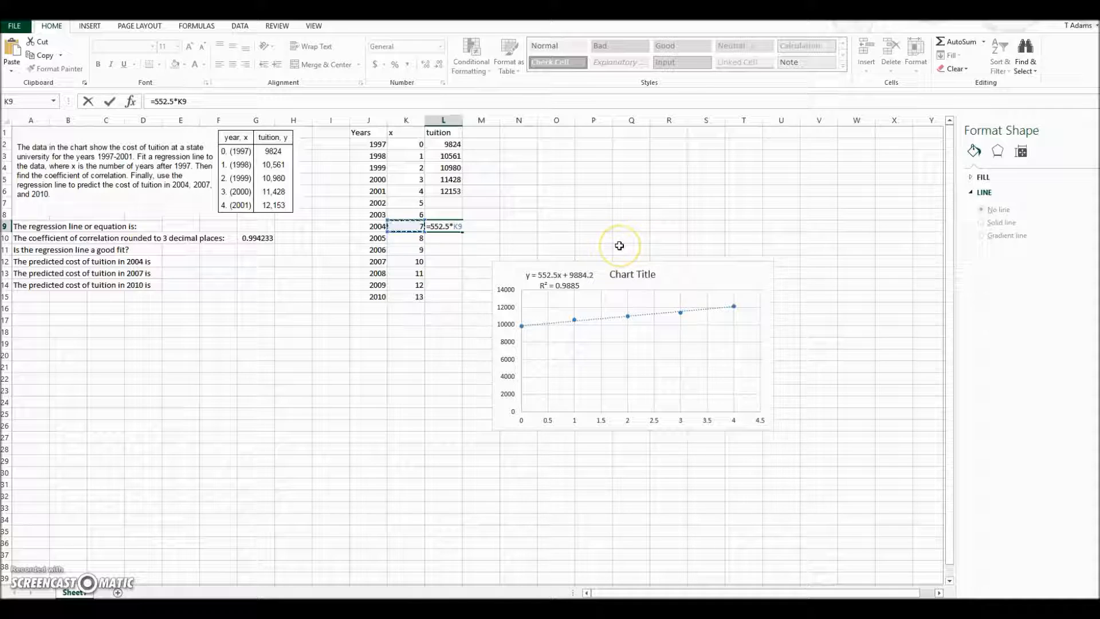
text(+)
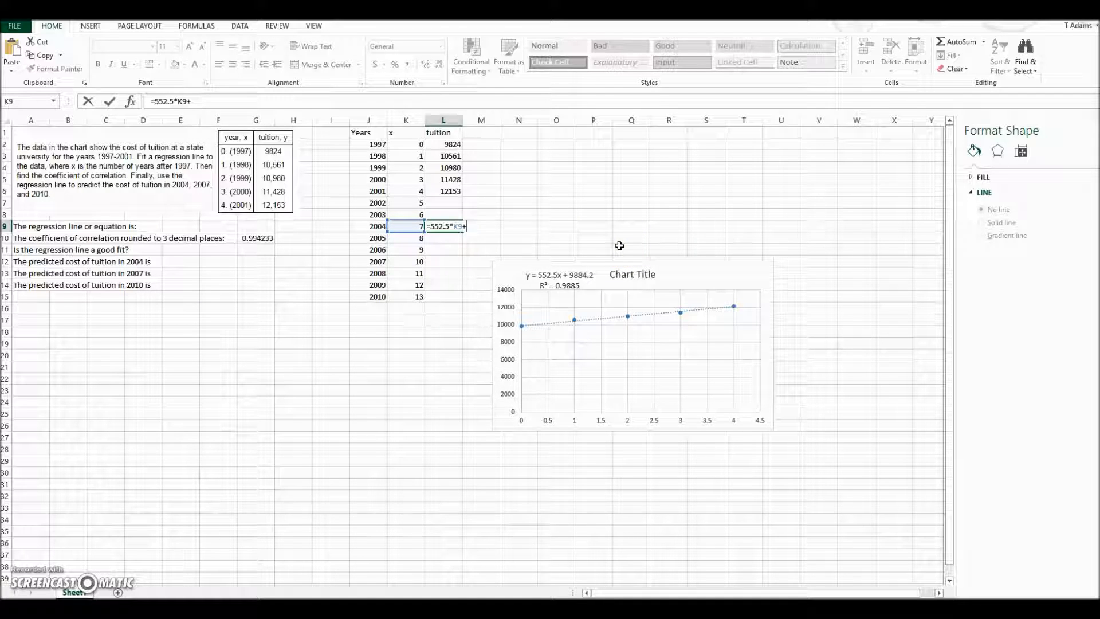
text(9884.2)
key(Return)
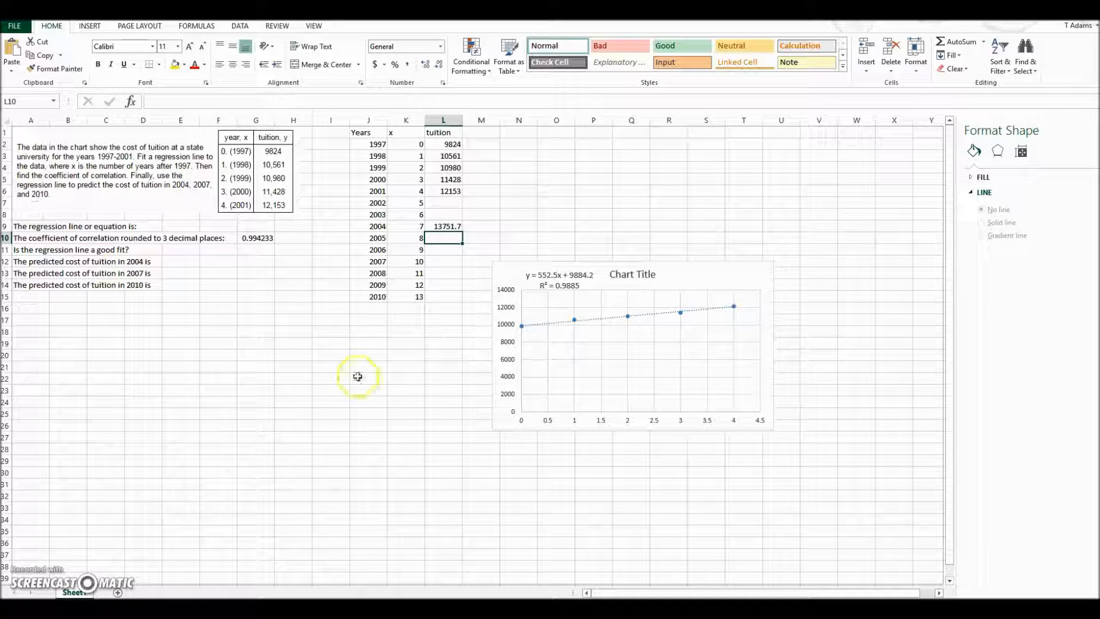
click(434, 226)
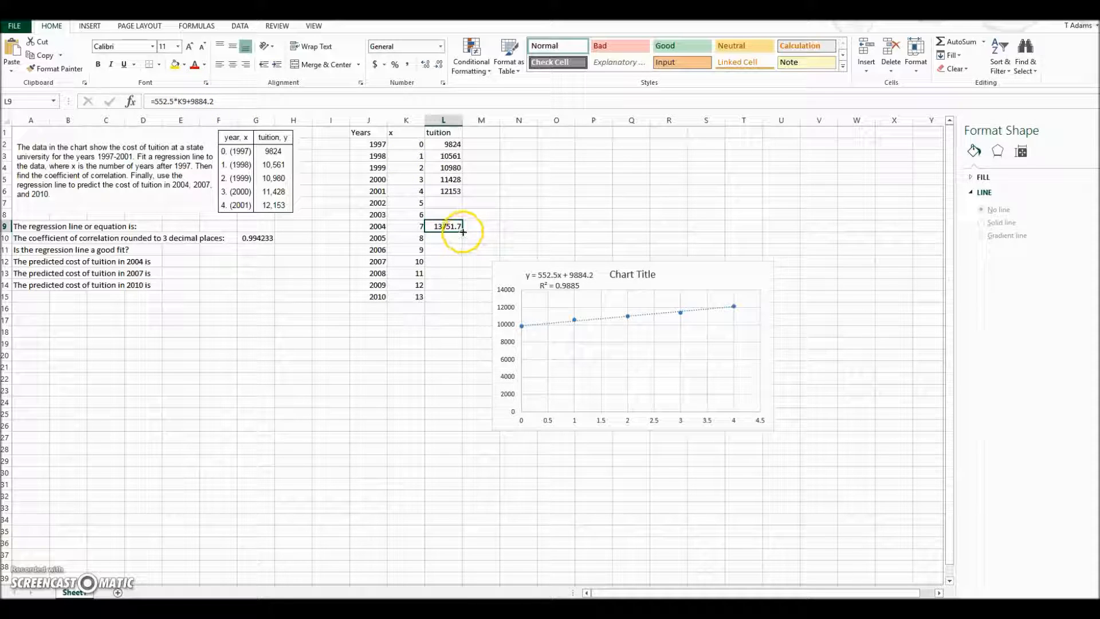
drag(461, 240, 457, 298)
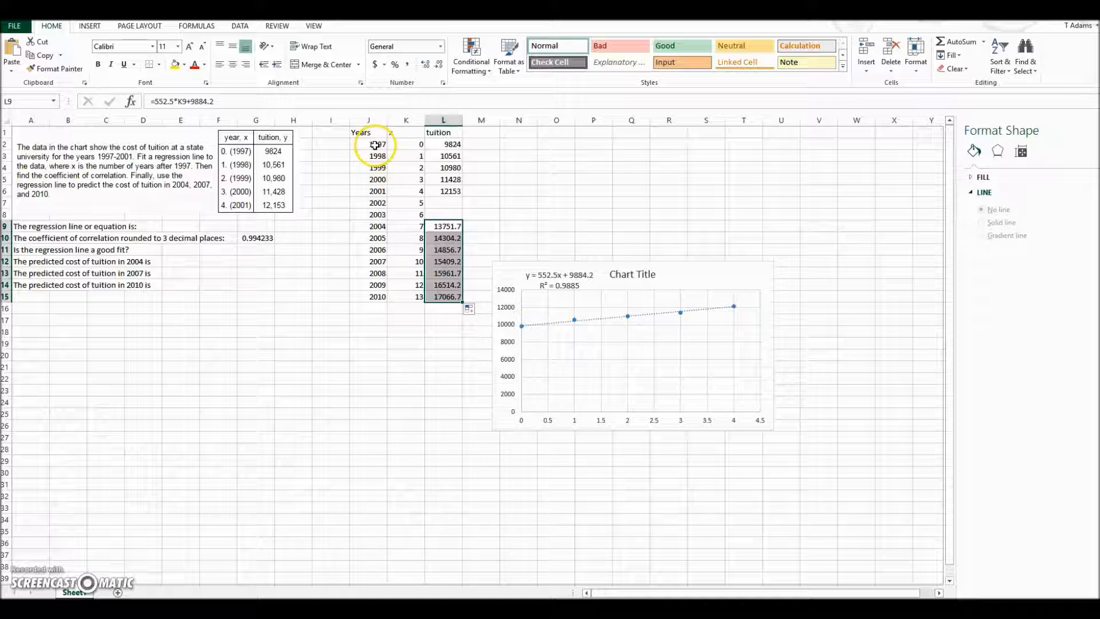
Select the 2007 row and the 2010 row of the data table in turn to read their predicted tuition.
click(383, 262)
drag(386, 261, 453, 262)
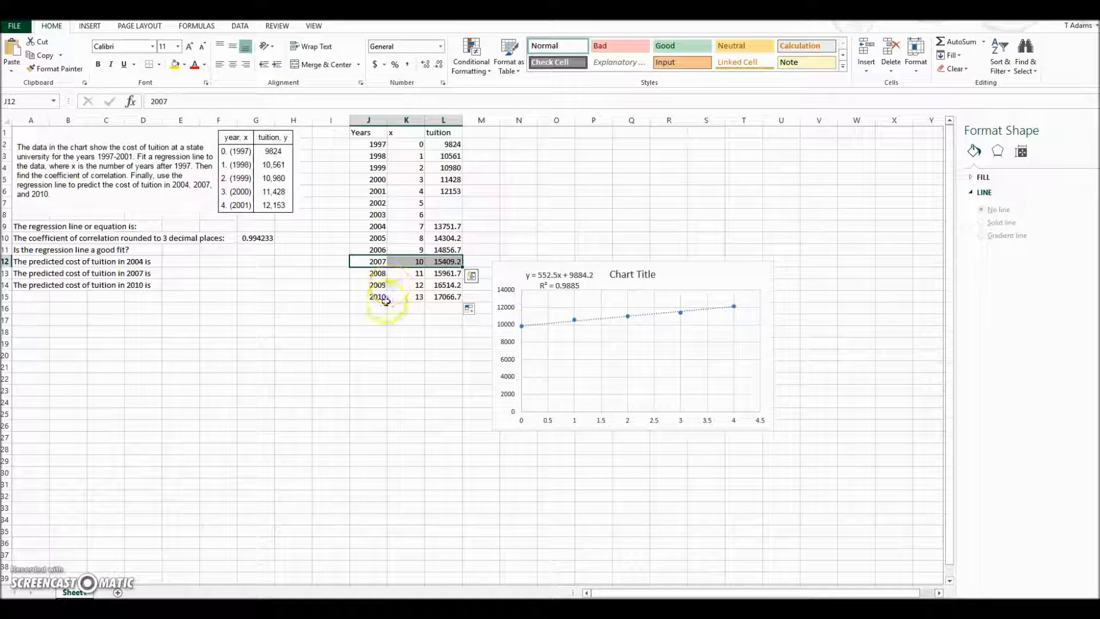
drag(370, 296, 444, 297)
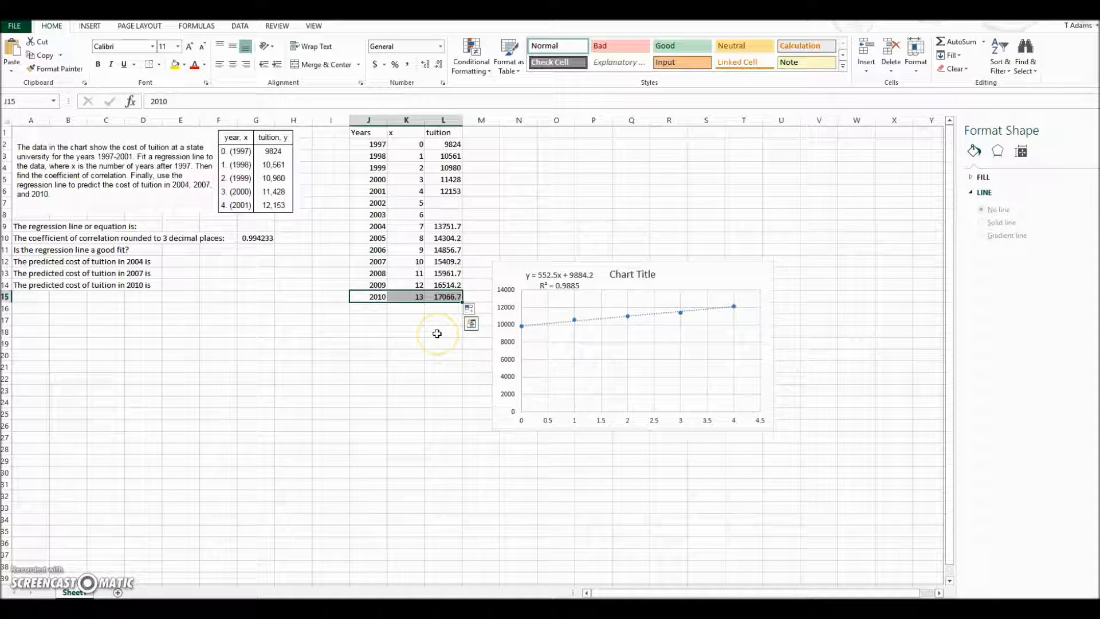